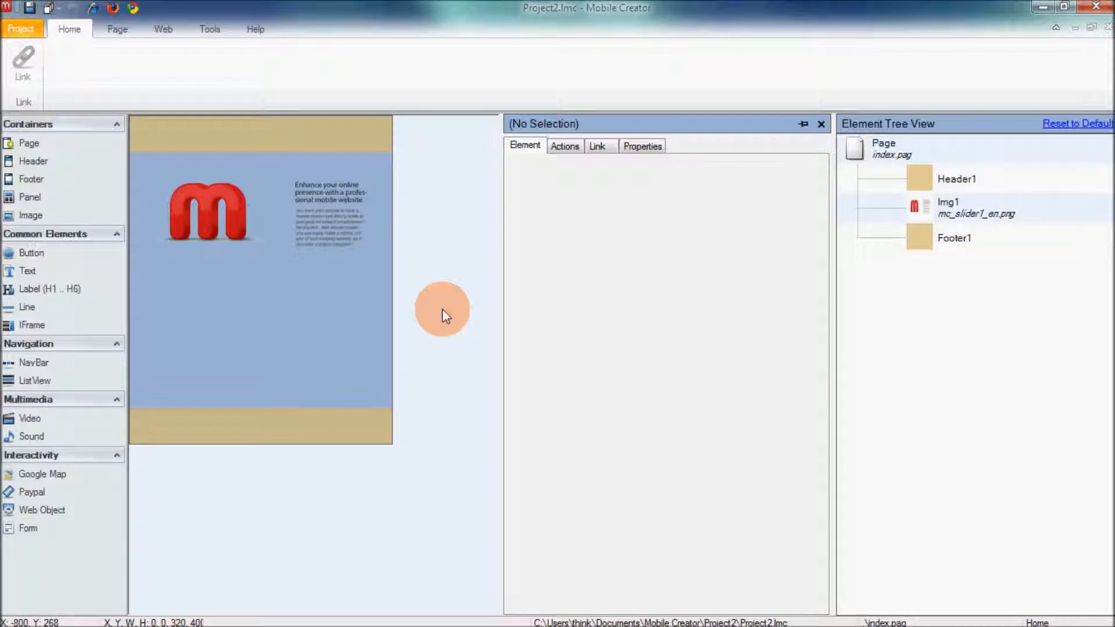
Create a new page, keeping the wizard's preset graphic style, page and color palette.
click(110, 28)
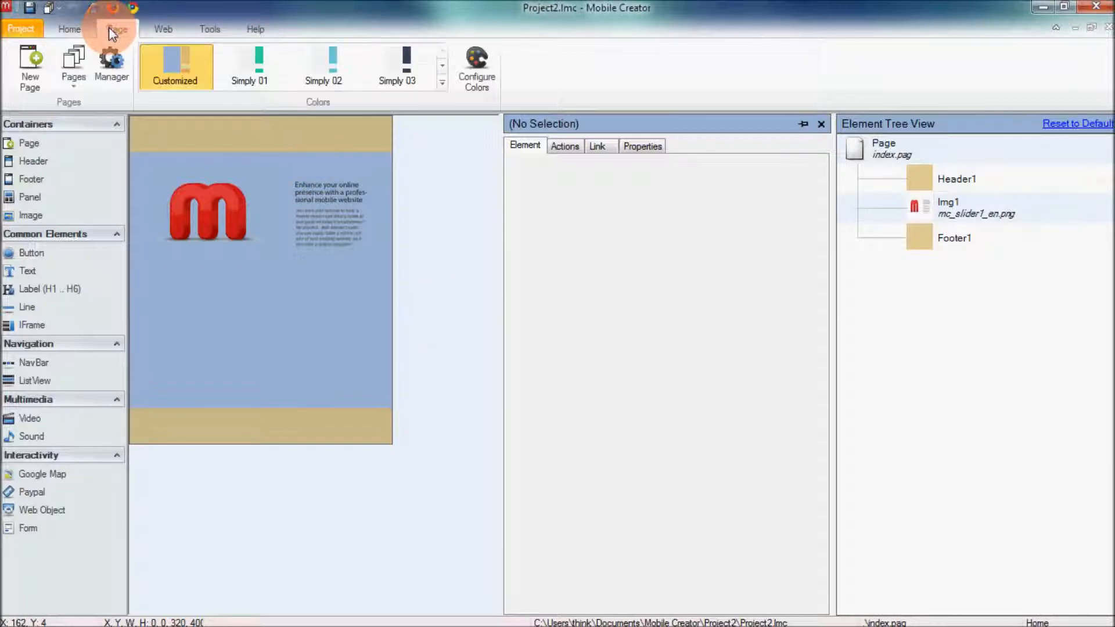
click(30, 60)
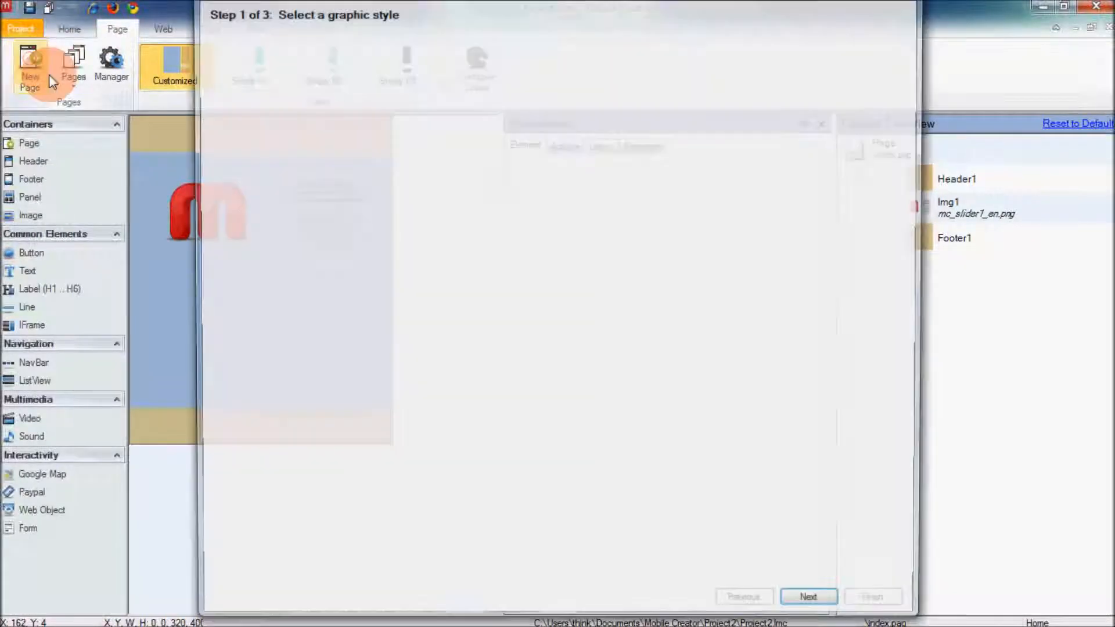
click(816, 608)
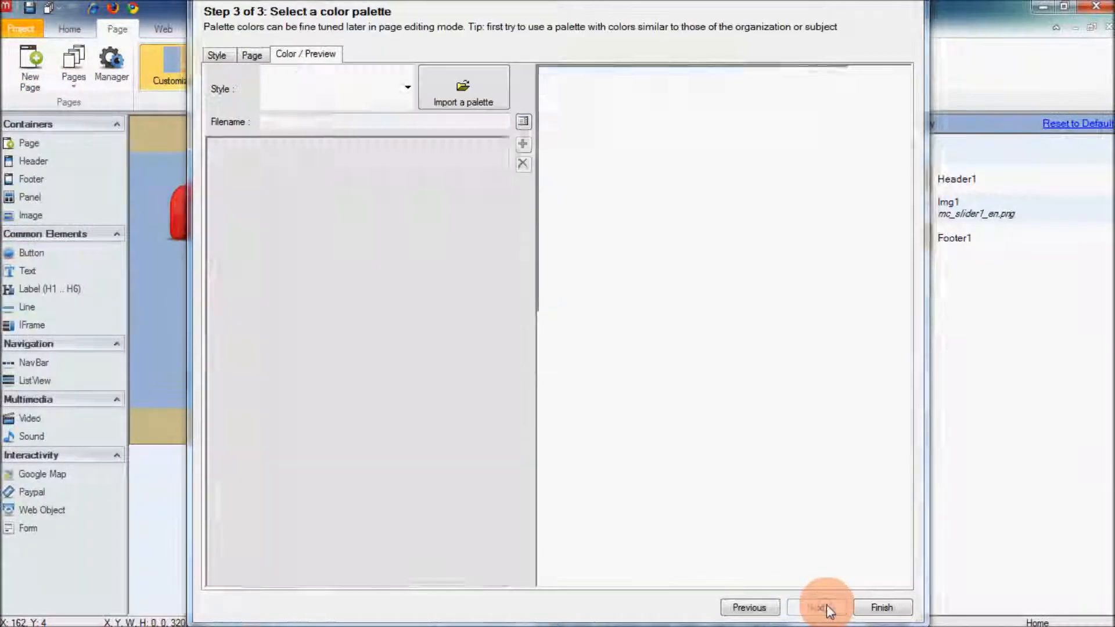
click(857, 606)
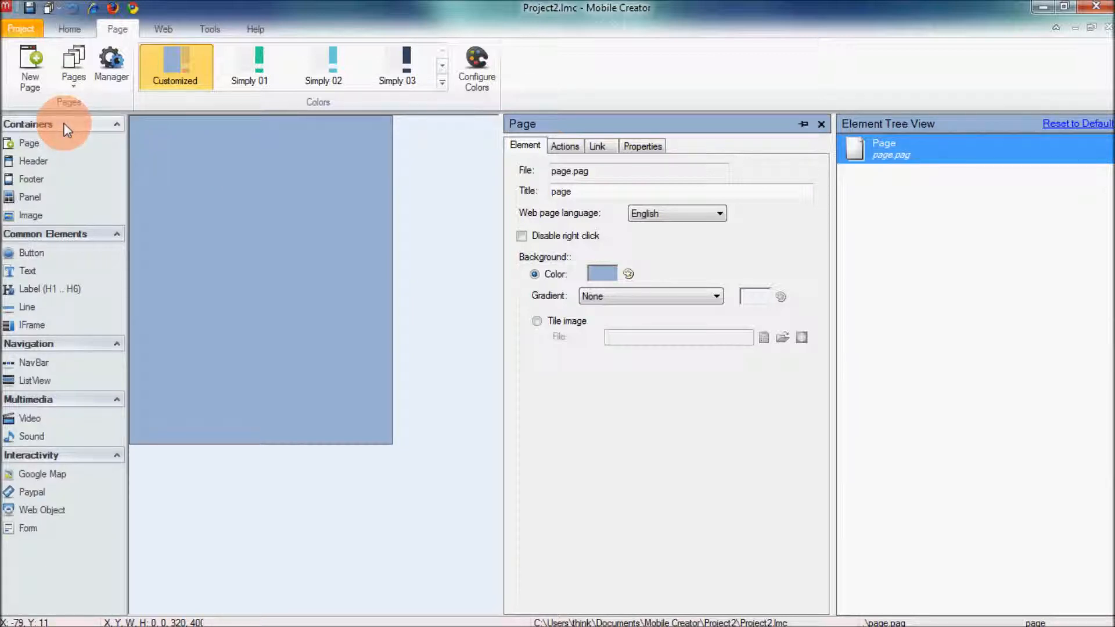
Add a header to the new page and place a panel below it.
click(48, 163)
click(48, 198)
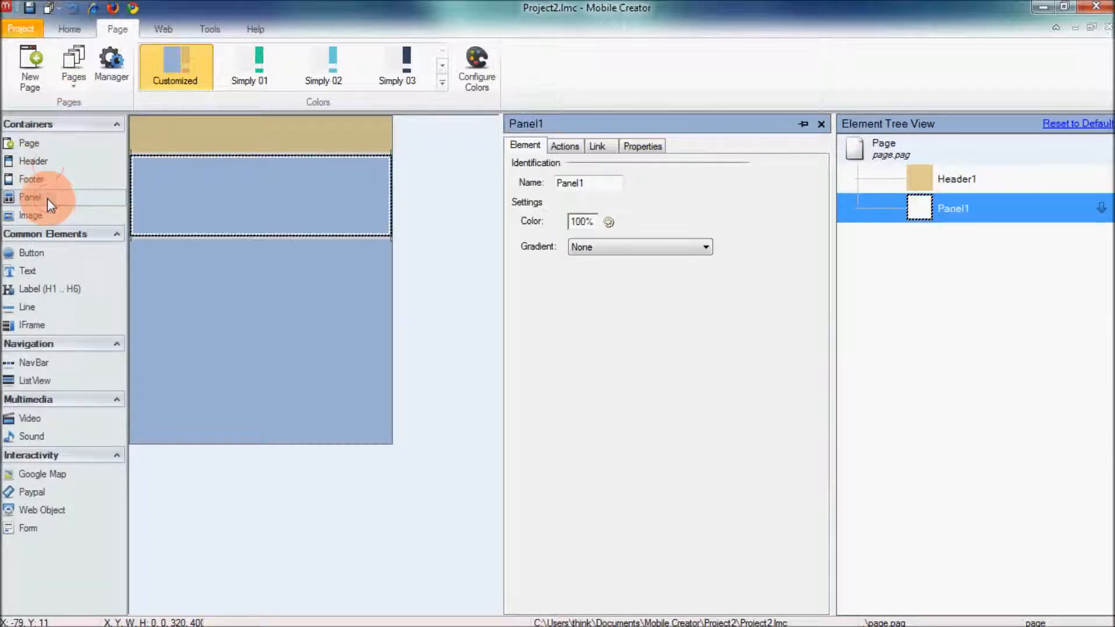
Insert the image img_sect6_150x120_mc.png below the panel and add a footer to the page.
click(47, 216)
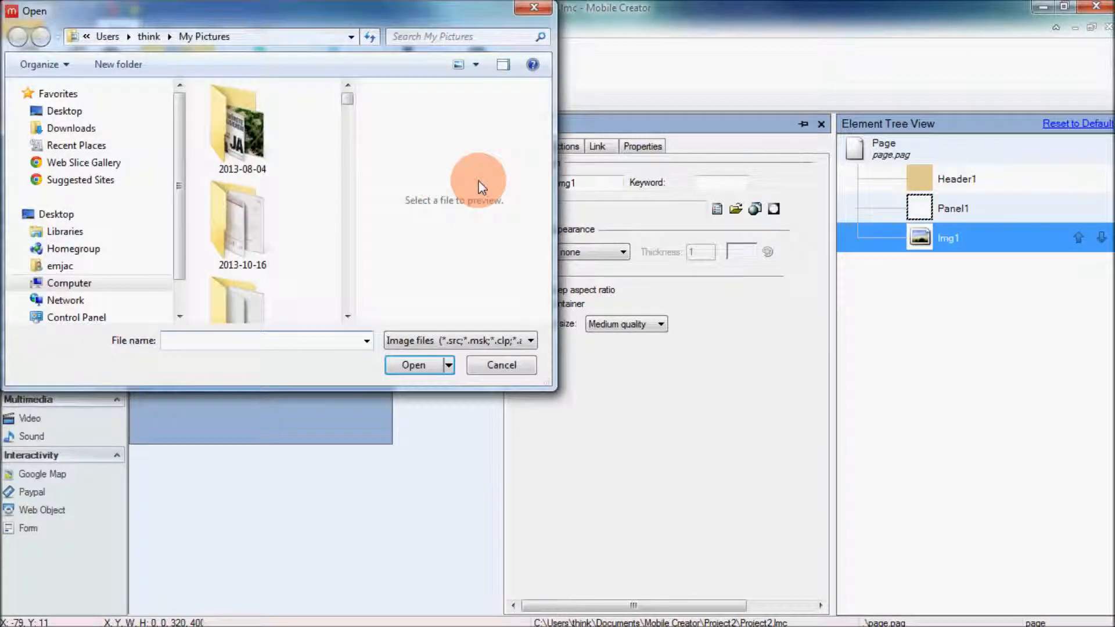
drag(346, 97, 343, 318)
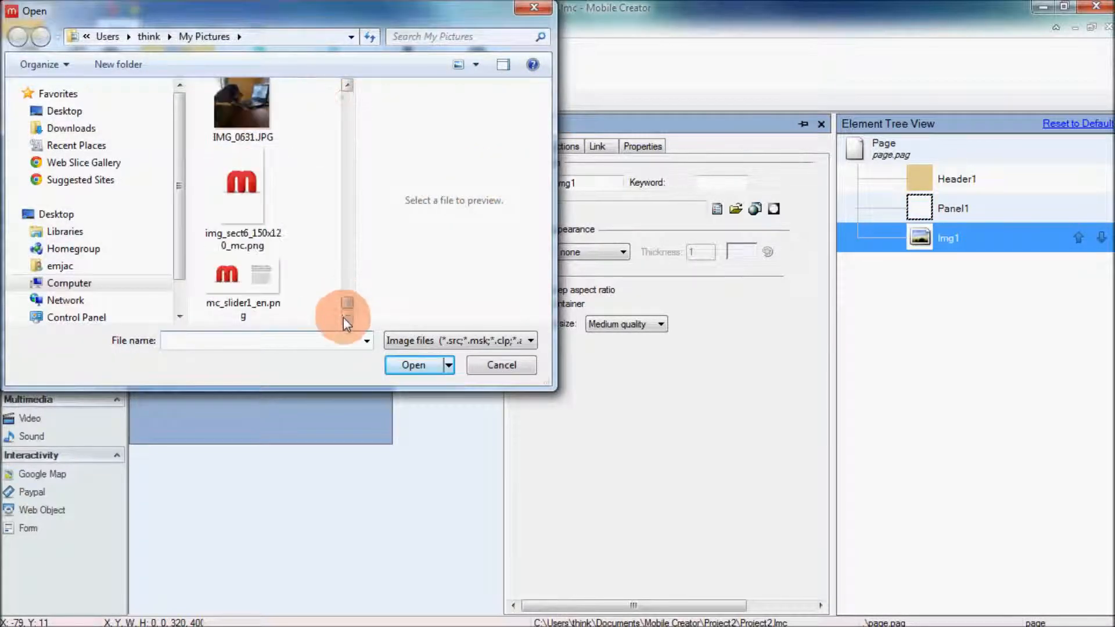
click(244, 233)
click(400, 345)
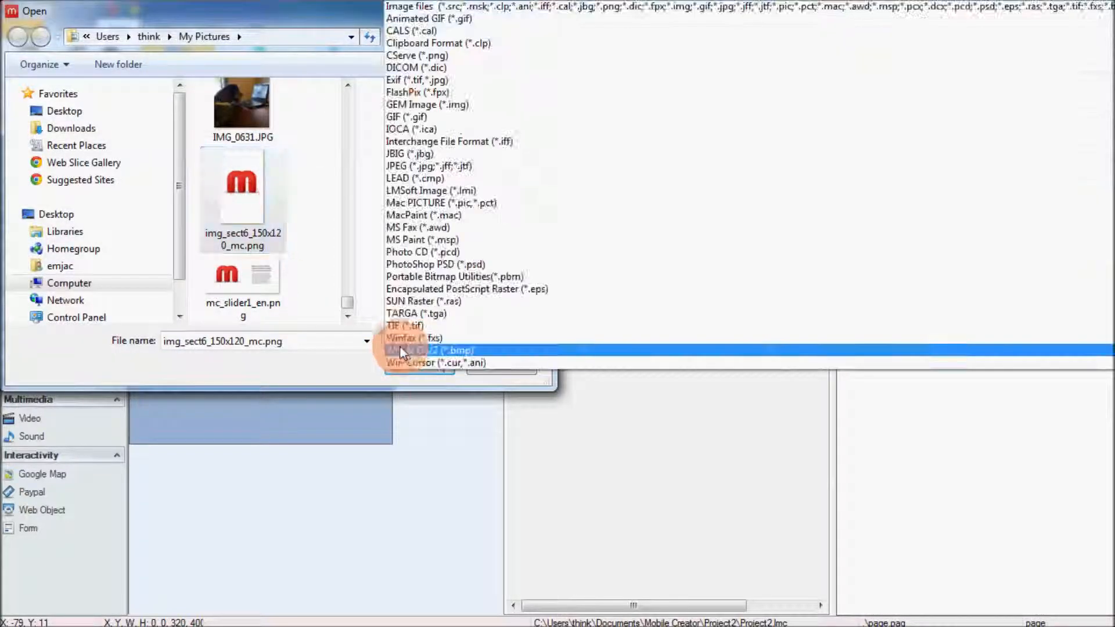
click(370, 365)
click(395, 367)
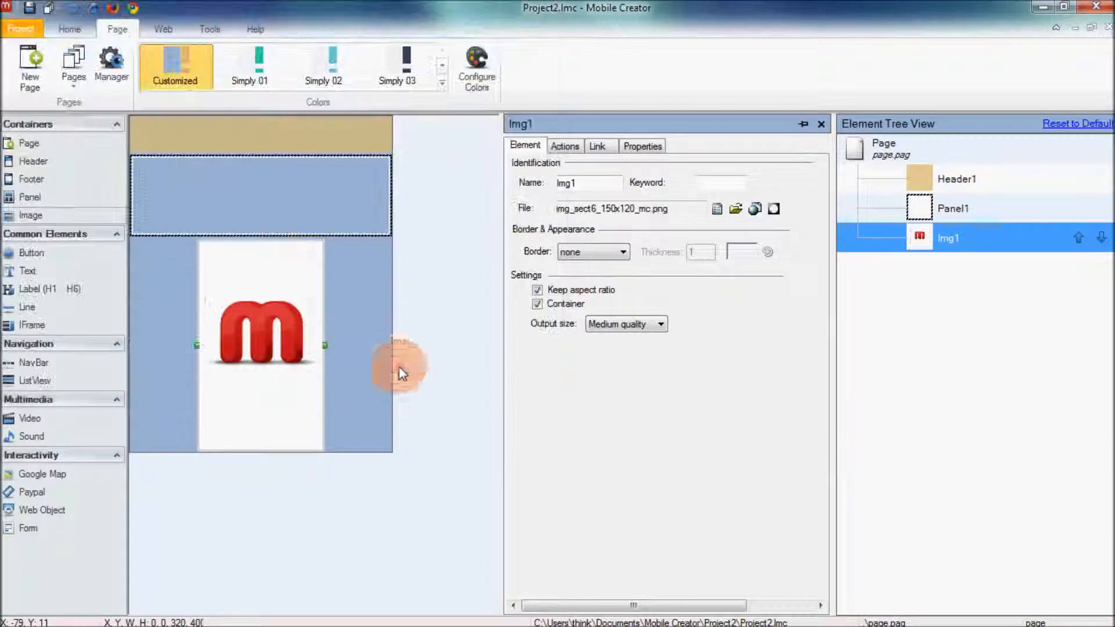
double_click(37, 178)
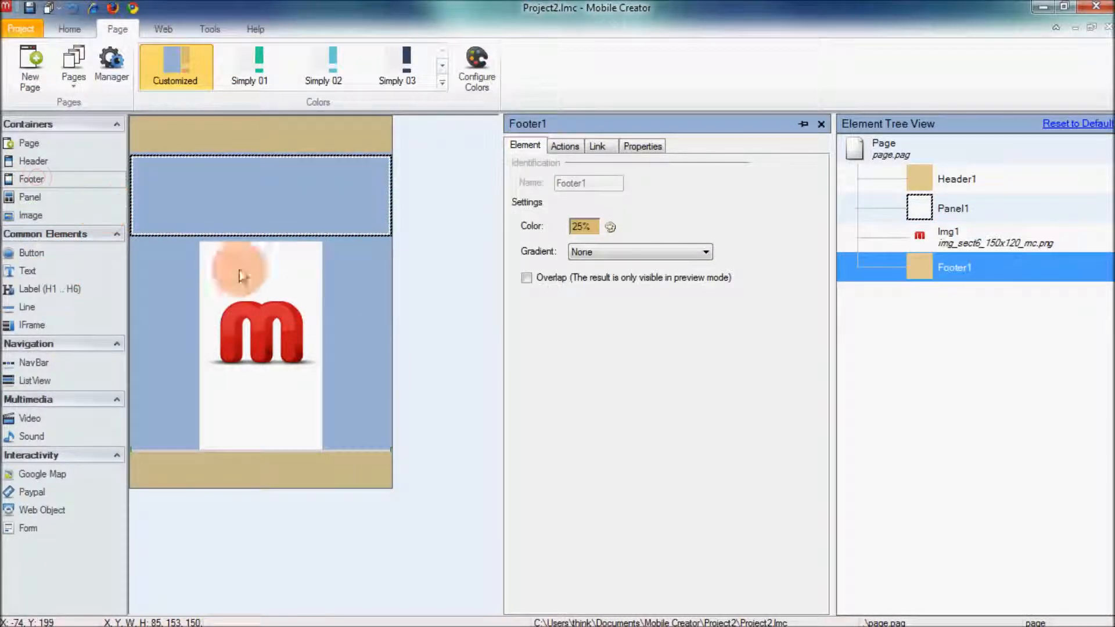
Move the logo image into the panel and back out to its place below the panel.
click(331, 216)
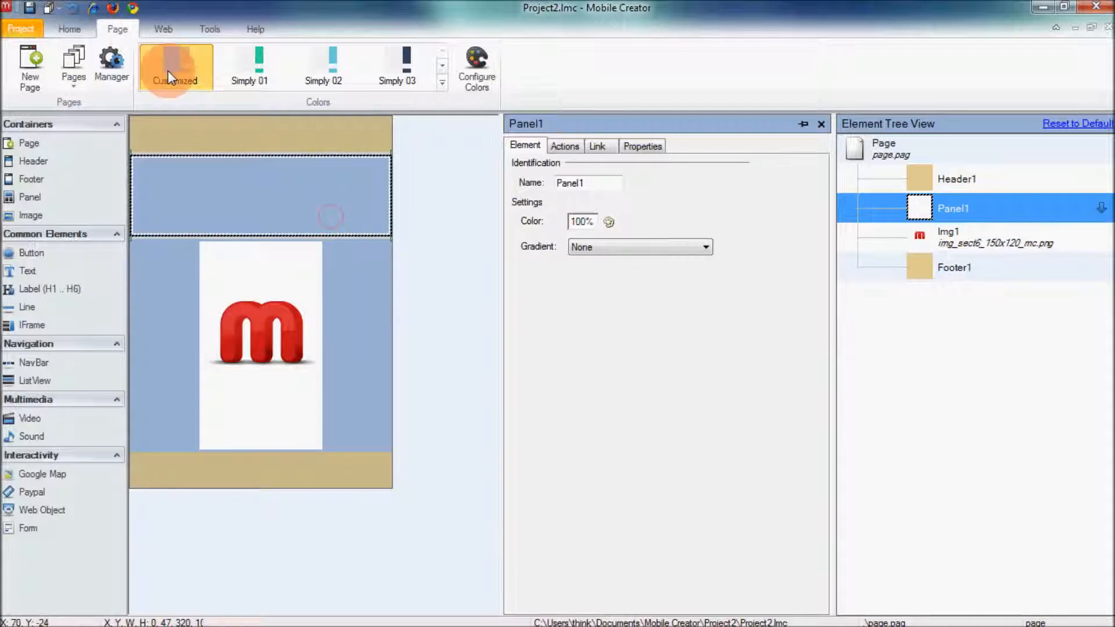
click(68, 29)
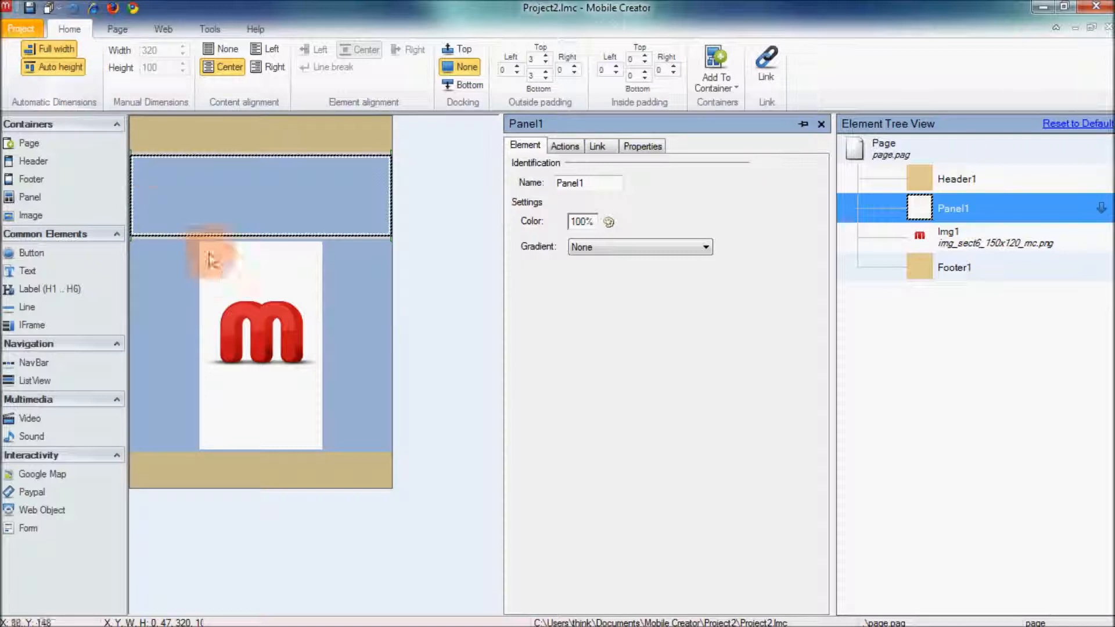
click(226, 250)
drag(226, 250, 223, 228)
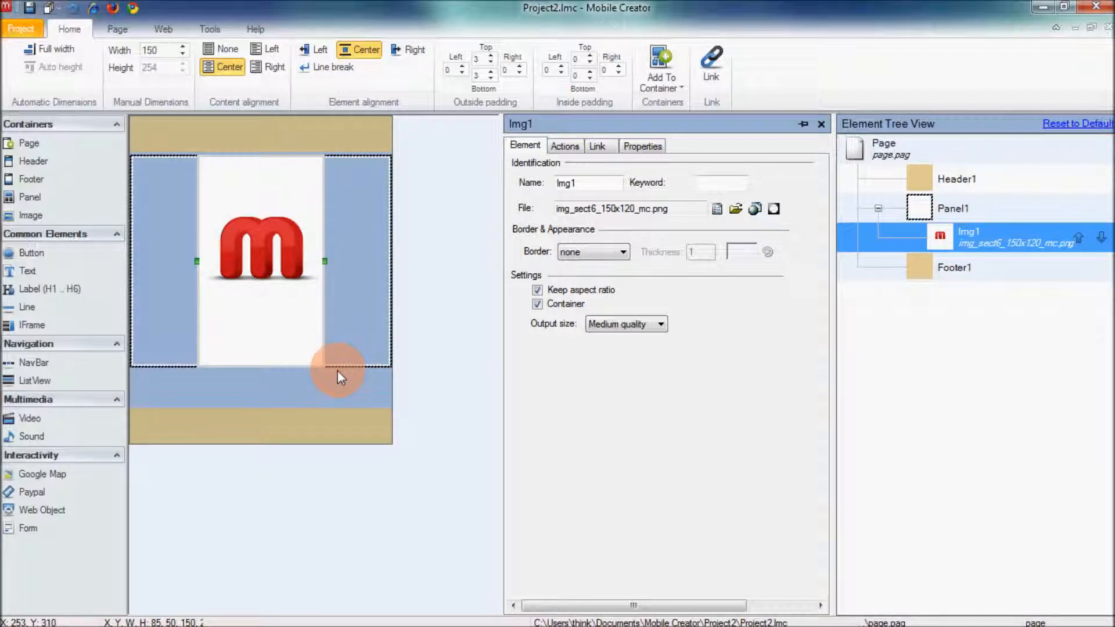
drag(210, 297, 219, 377)
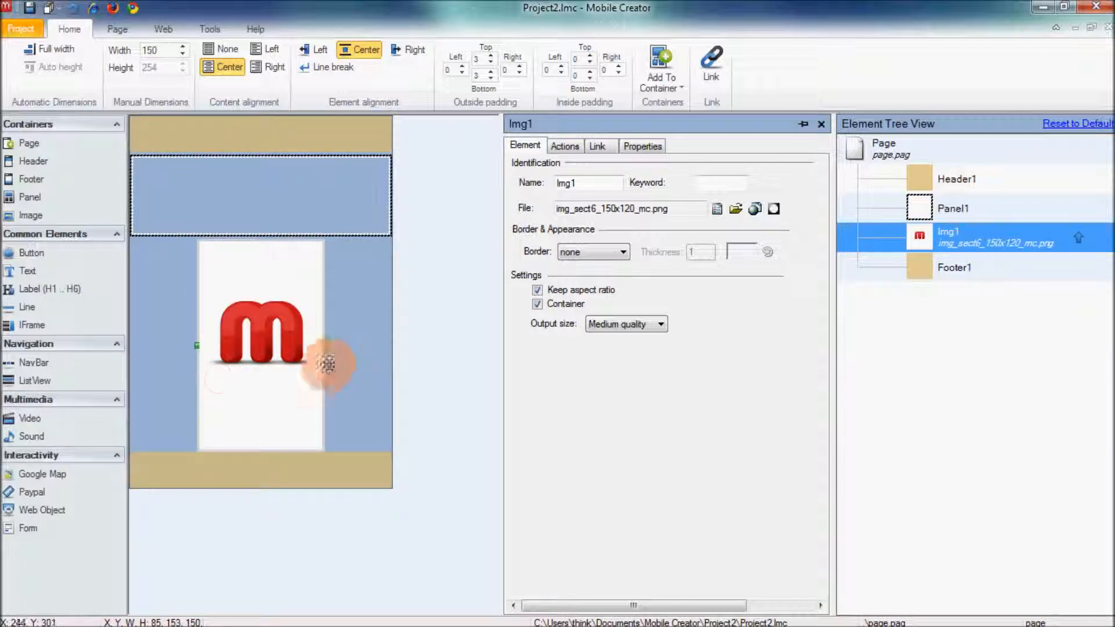
Delete the logo image from below the panel.
right_click(275, 407)
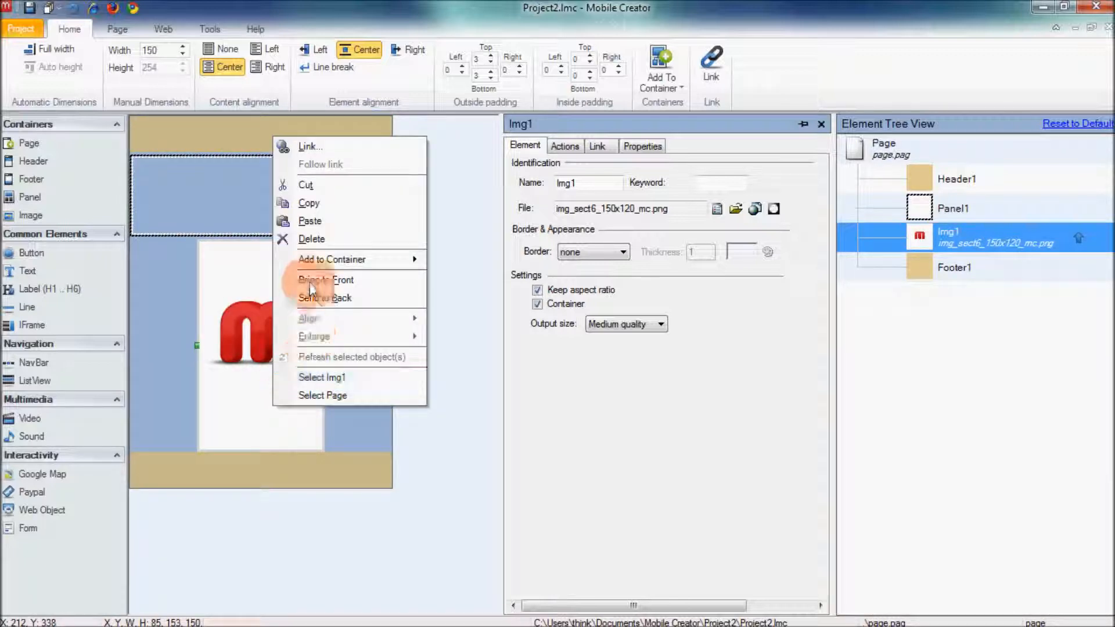
click(310, 238)
Turn off the panel's automatic height and set its height to 200.
click(265, 200)
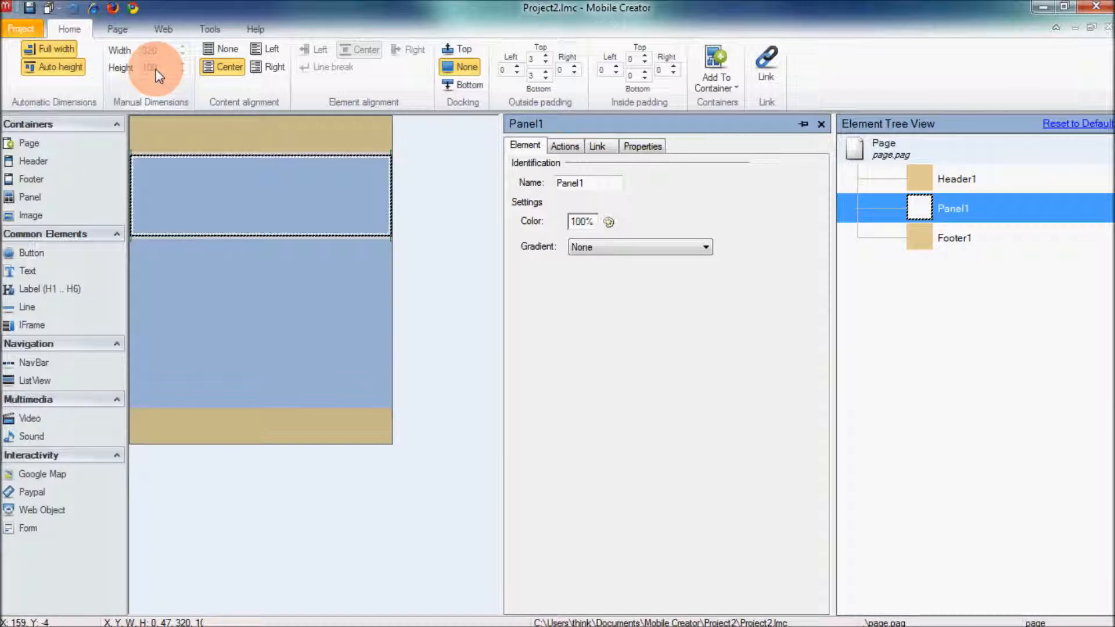
click(69, 70)
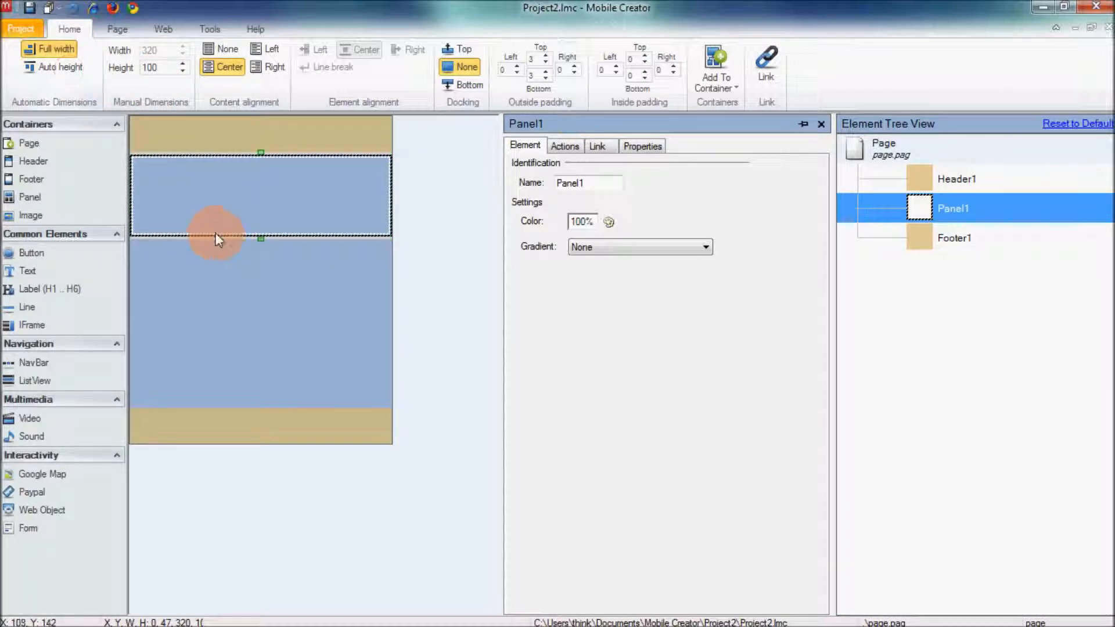
double_click(160, 68)
text(200)
key(Return)
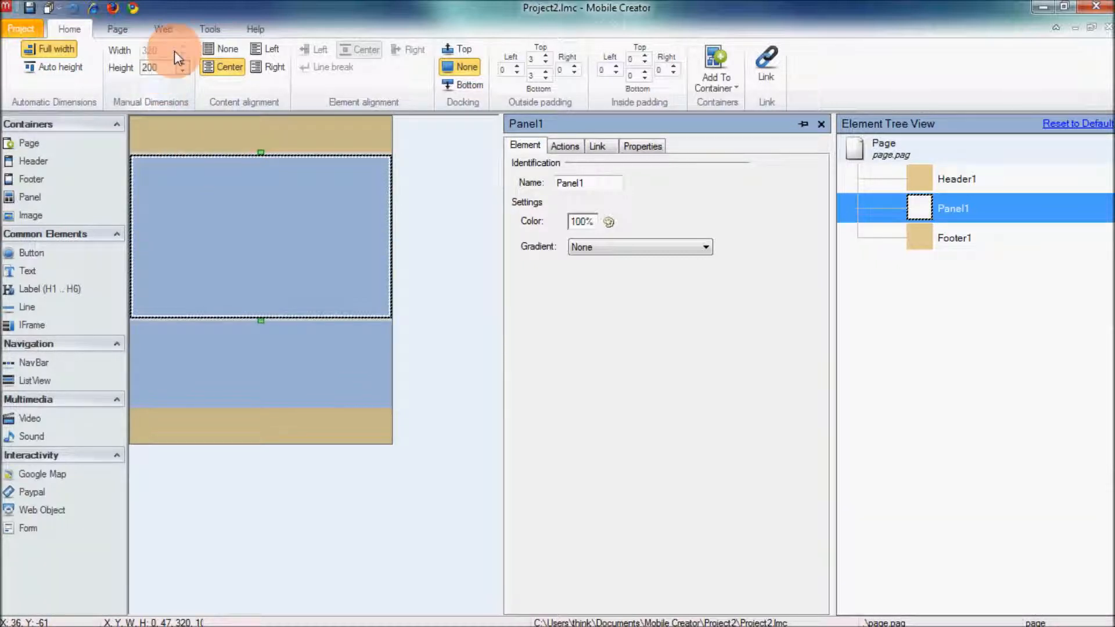
Turn off the panel's full width and resize it freehand to about 265 wide and 138 high.
mouse_move(264, 321)
mouse_down()
mouse_move(270, 235)
mouse_move(269, 244)
mouse_move(259, 228)
mouse_move(267, 308)
mouse_up()
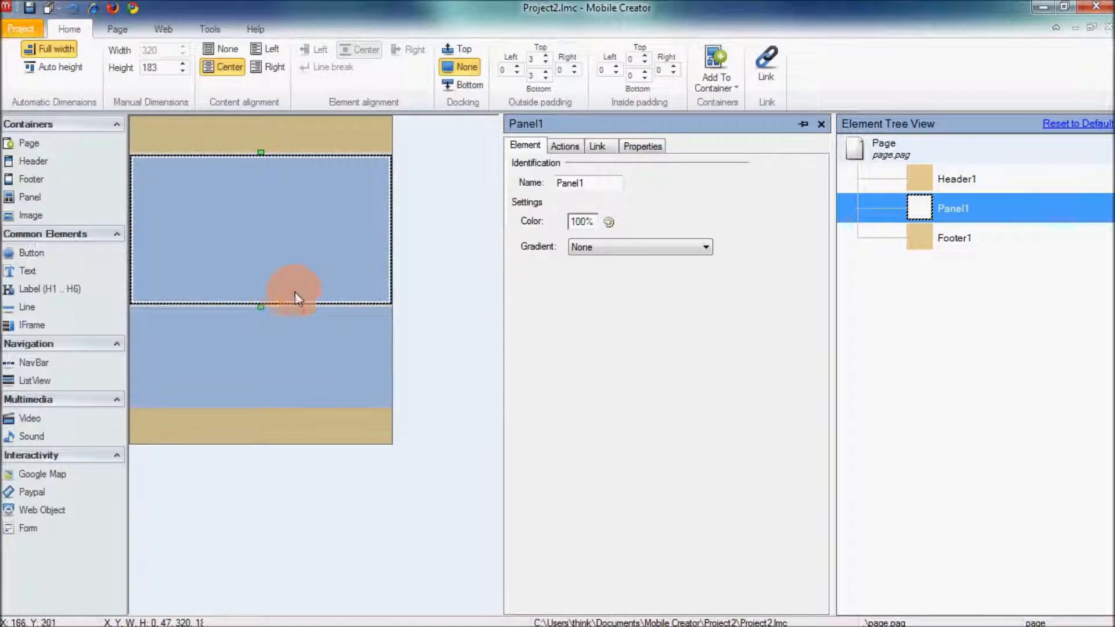
click(62, 52)
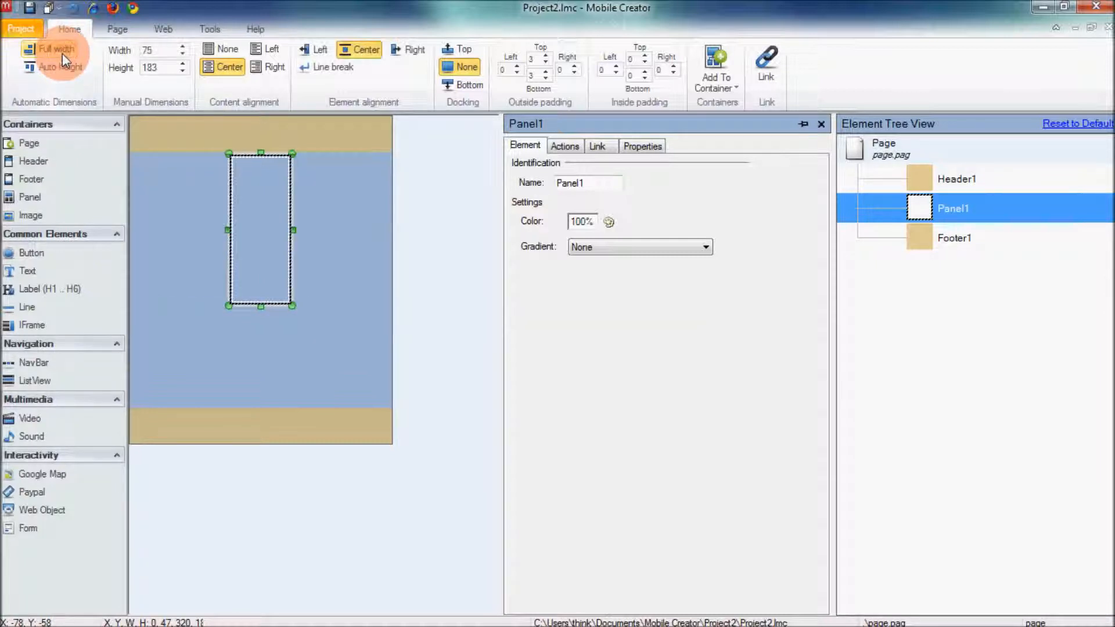
drag(292, 306, 308, 241)
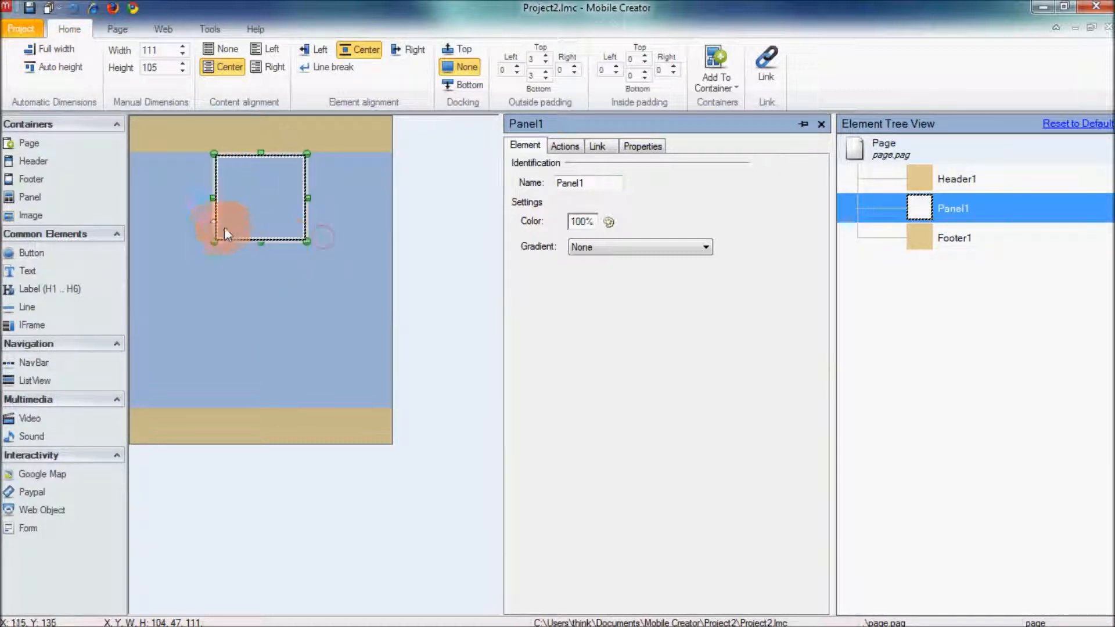
drag(196, 244, 145, 243)
drag(340, 248, 376, 250)
drag(156, 201, 142, 200)
drag(262, 248, 270, 286)
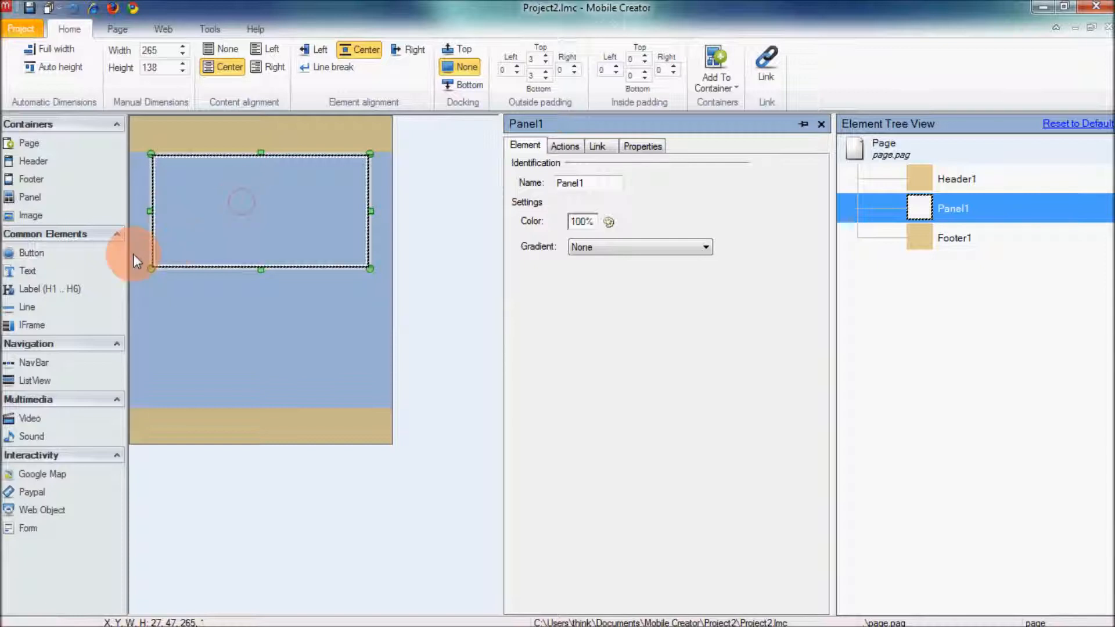
Add two buttons side by side inside the panel.
click(51, 260)
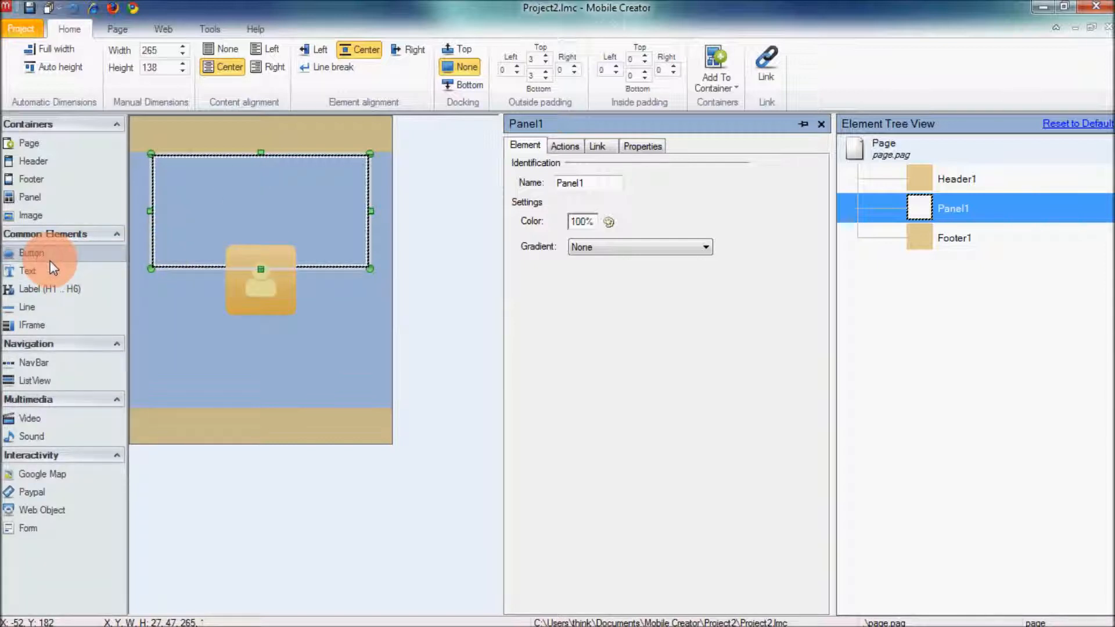
click(51, 260)
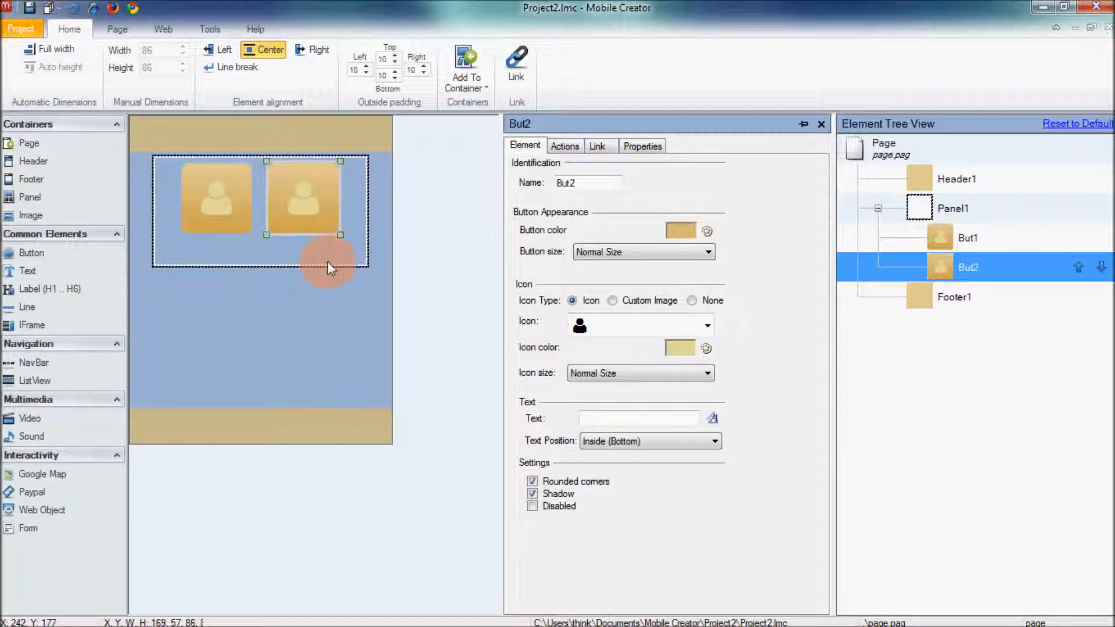
Set the panel's content alignment to left.
click(269, 275)
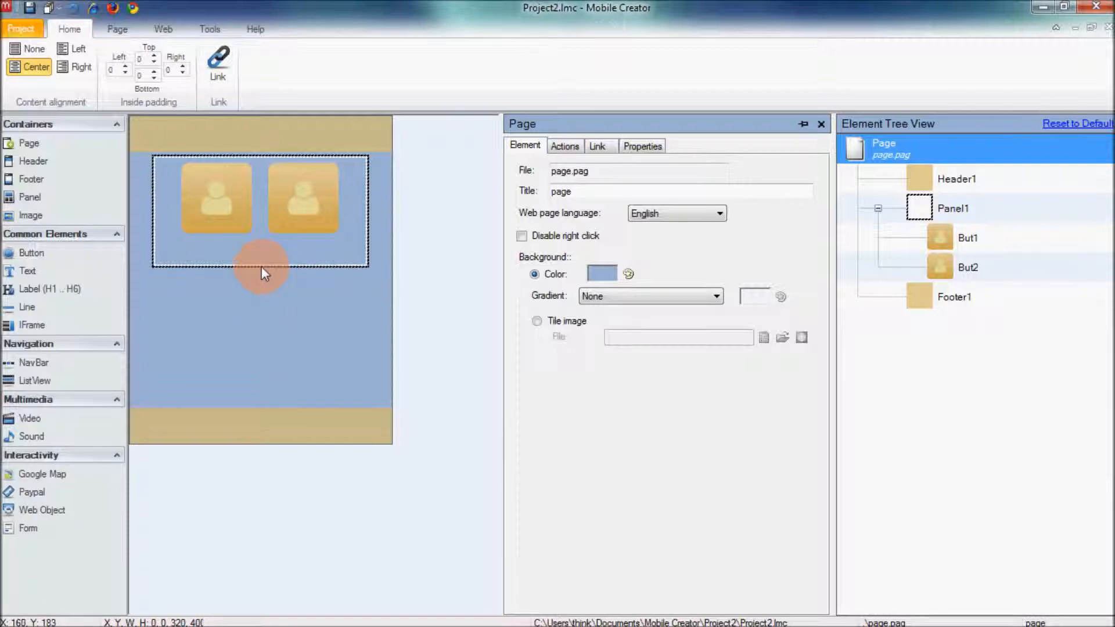
click(262, 266)
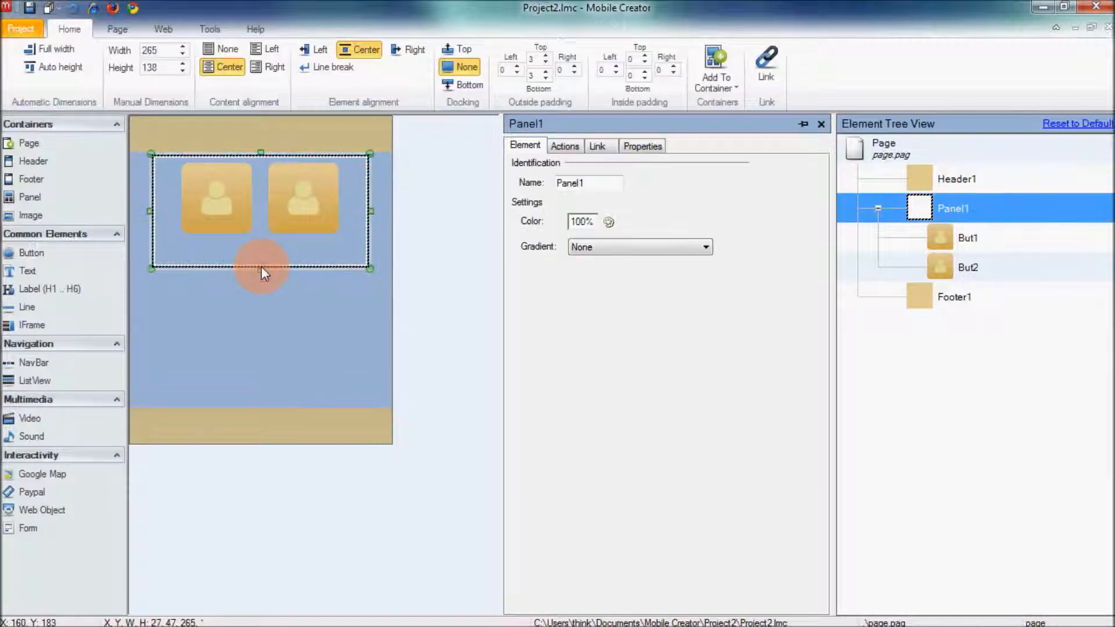
click(261, 49)
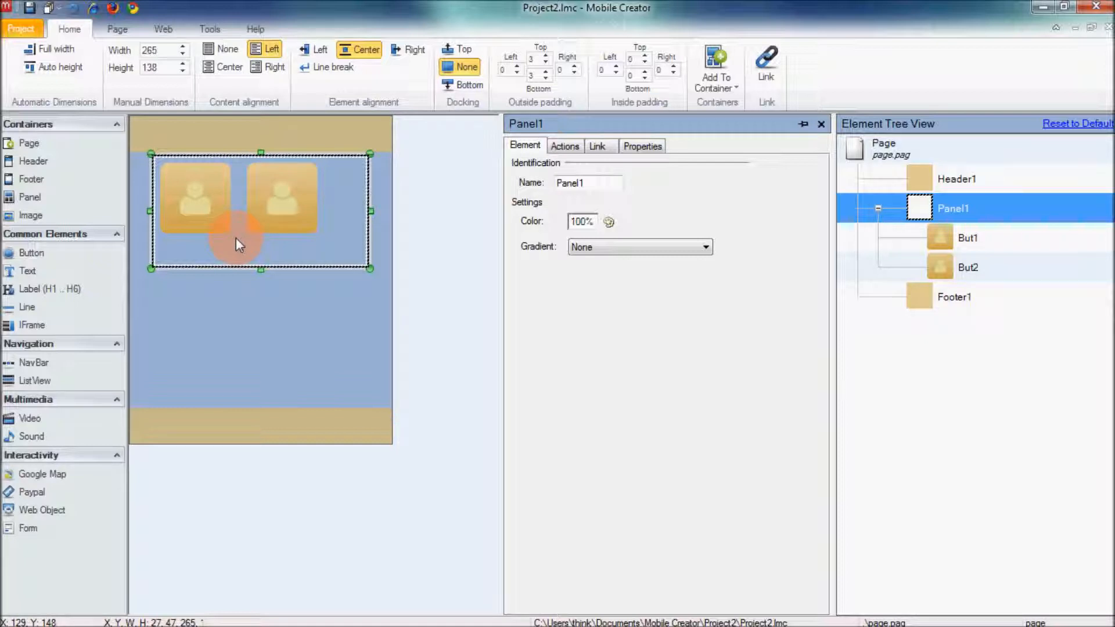
Set the page's content alignment to left and switch it back to center.
click(230, 308)
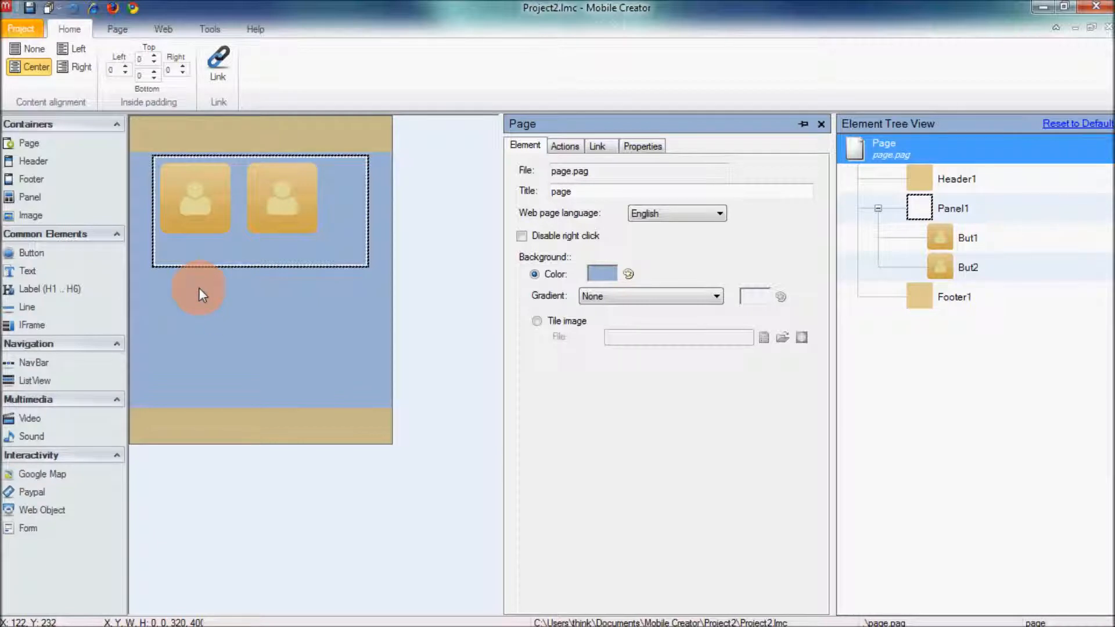
click(63, 50)
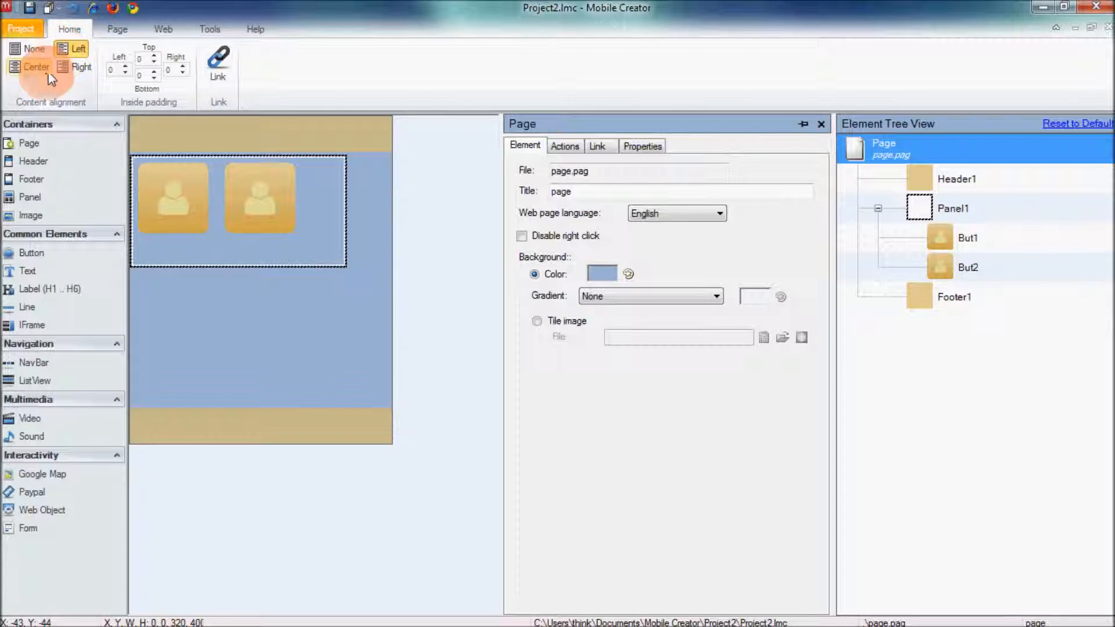
click(45, 70)
Return the panel's content alignment to center.
click(225, 234)
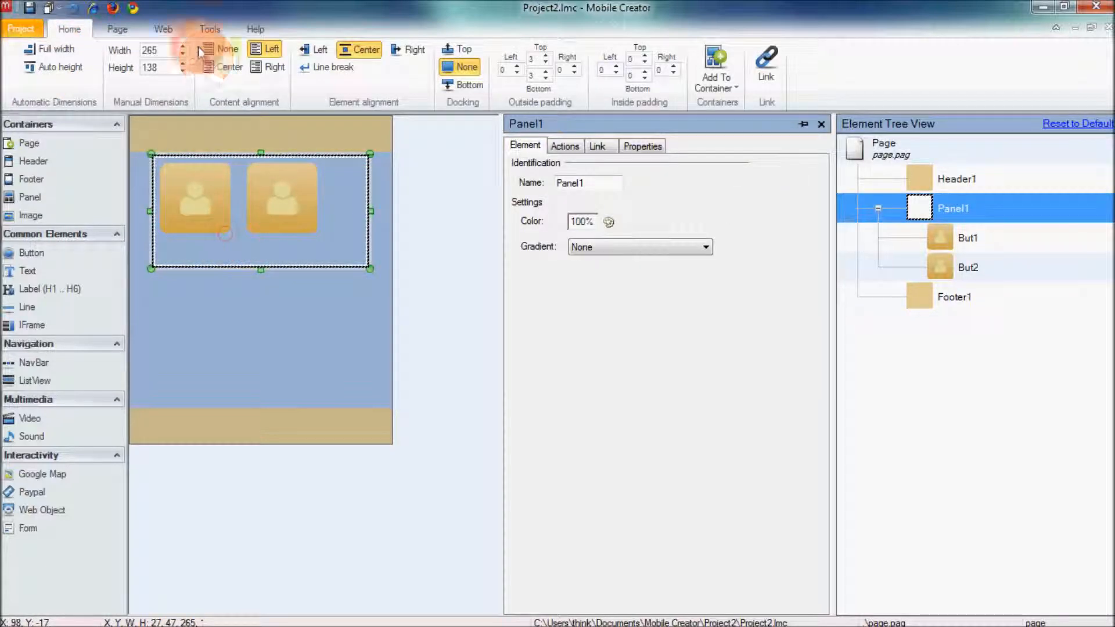
click(227, 64)
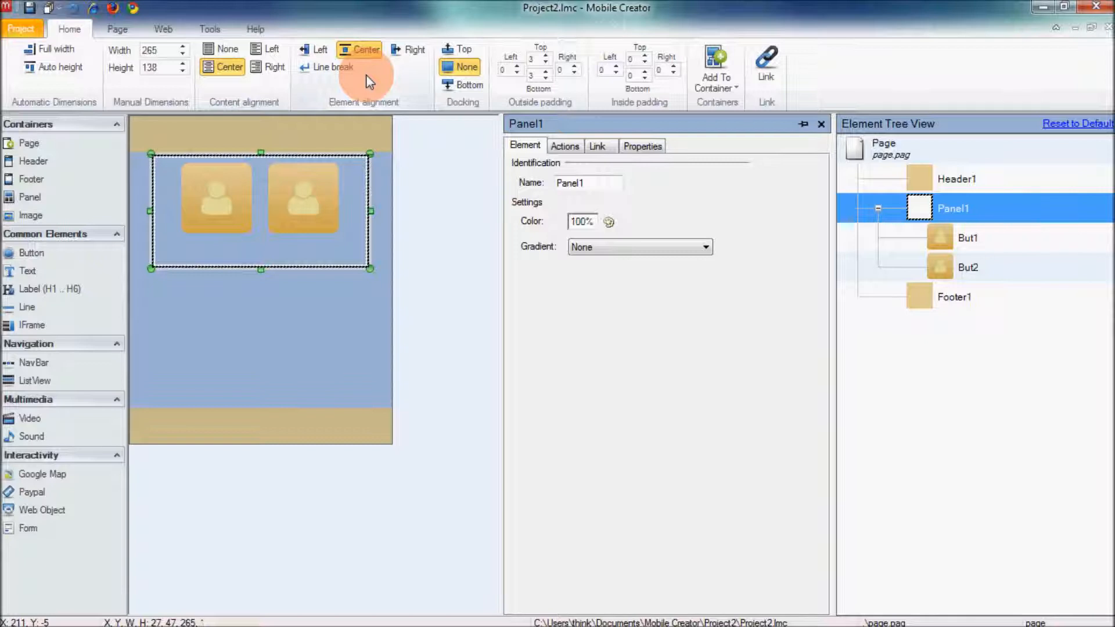
Align the second button to the right within the panel.
click(308, 184)
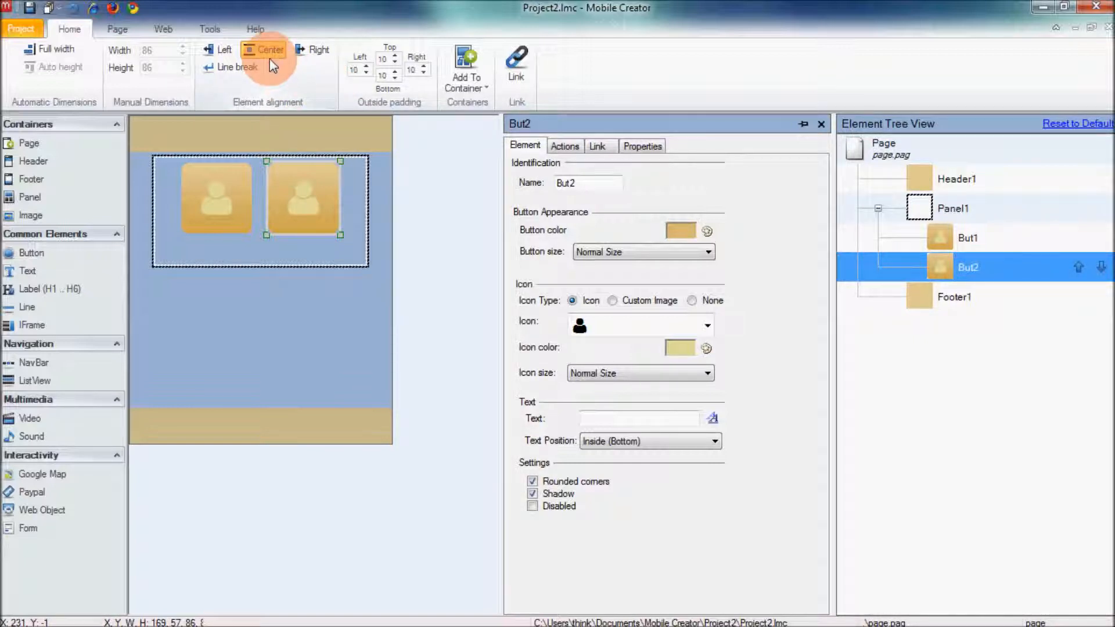
click(307, 55)
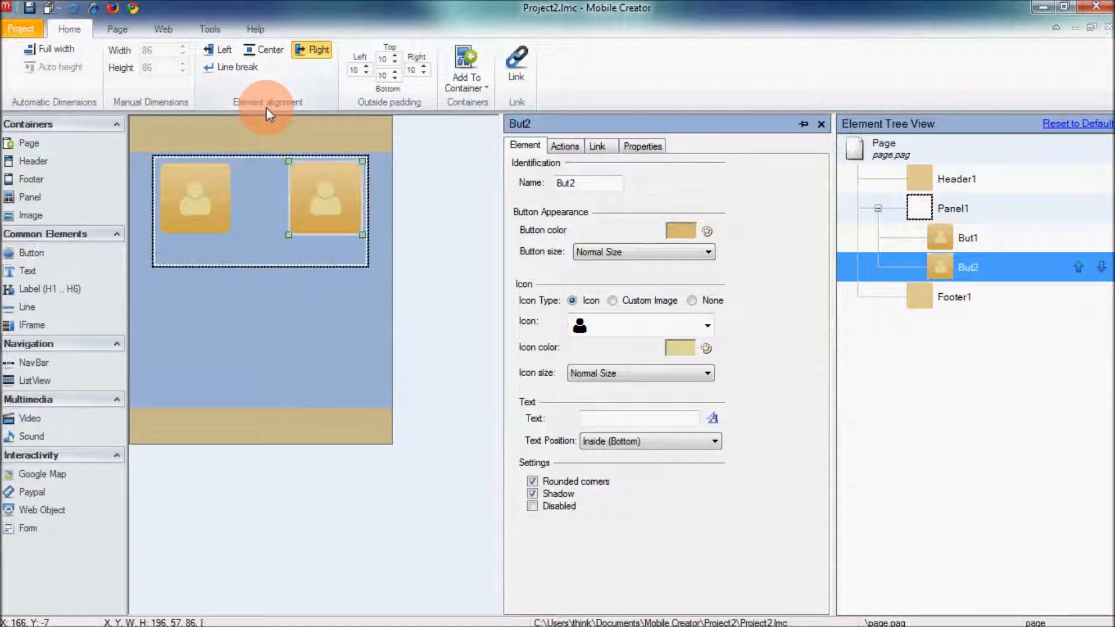
Check the alignment settings of the panel and of its first button.
click(249, 199)
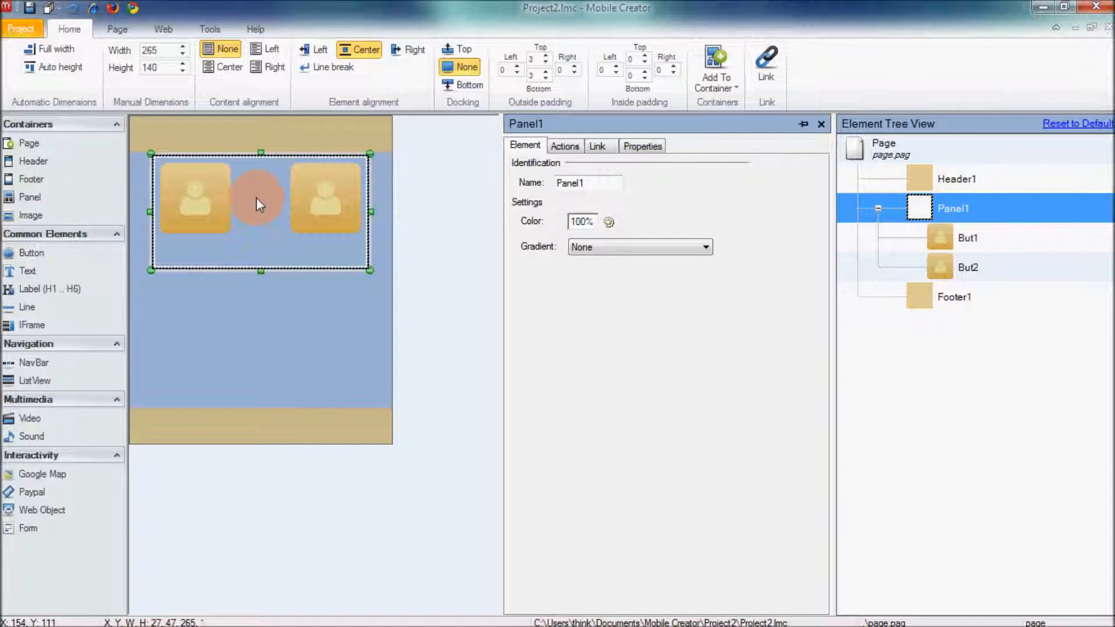
click(219, 192)
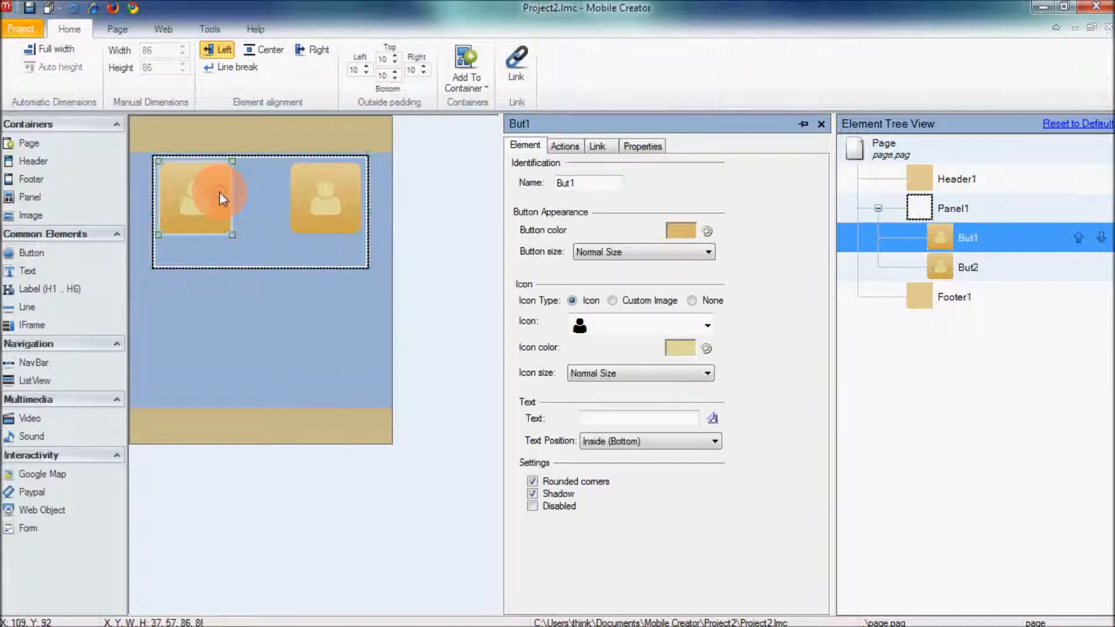
Center the first button's alignment and accept centering all elements in the panel.
click(245, 52)
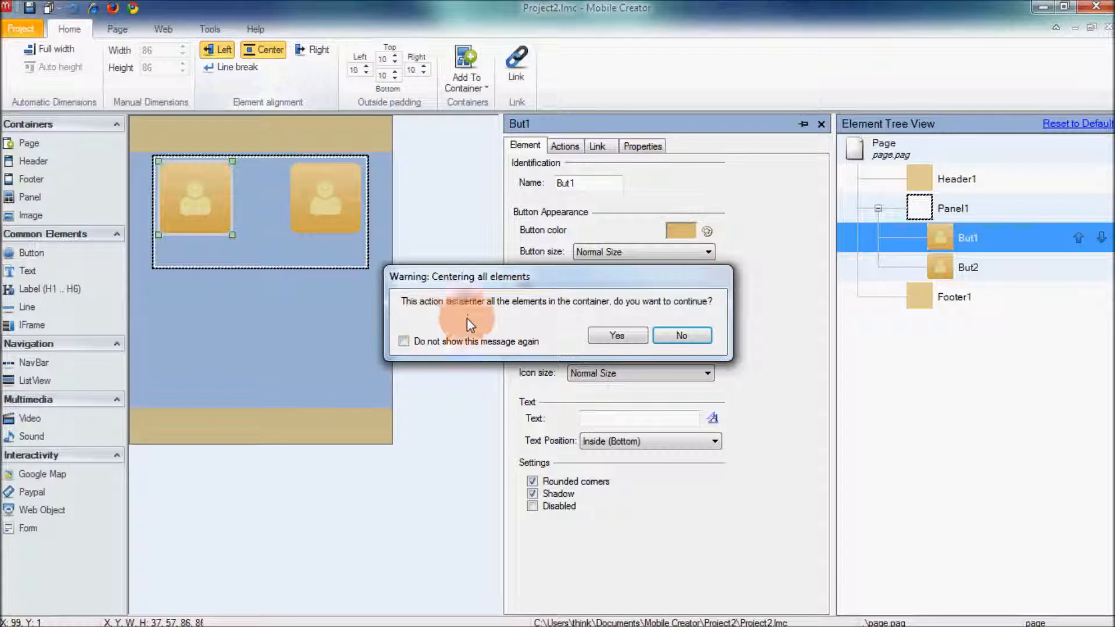
click(604, 335)
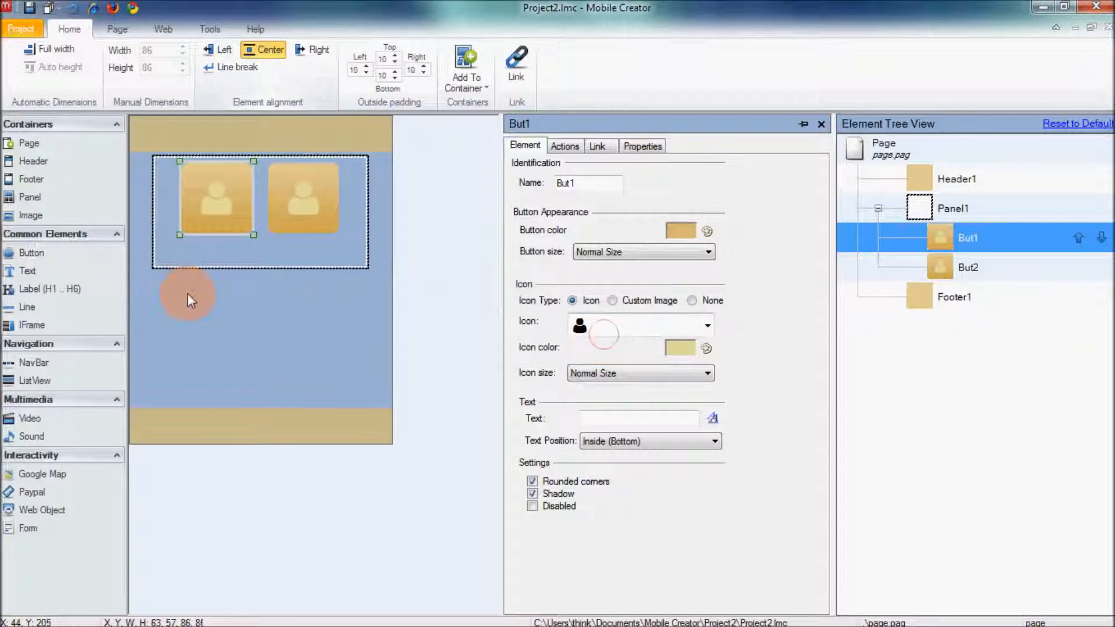
click(213, 297)
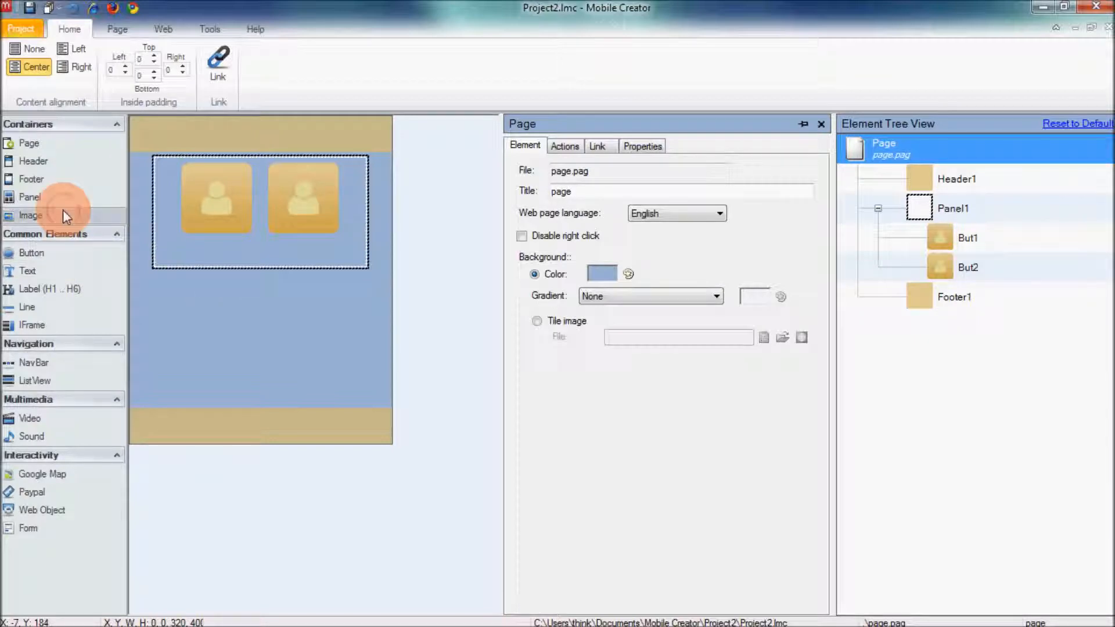
Insert the image img_sect6_150x120_mc.png from My Pictures onto the page below the button panel.
click(63, 213)
double_click(210, 276)
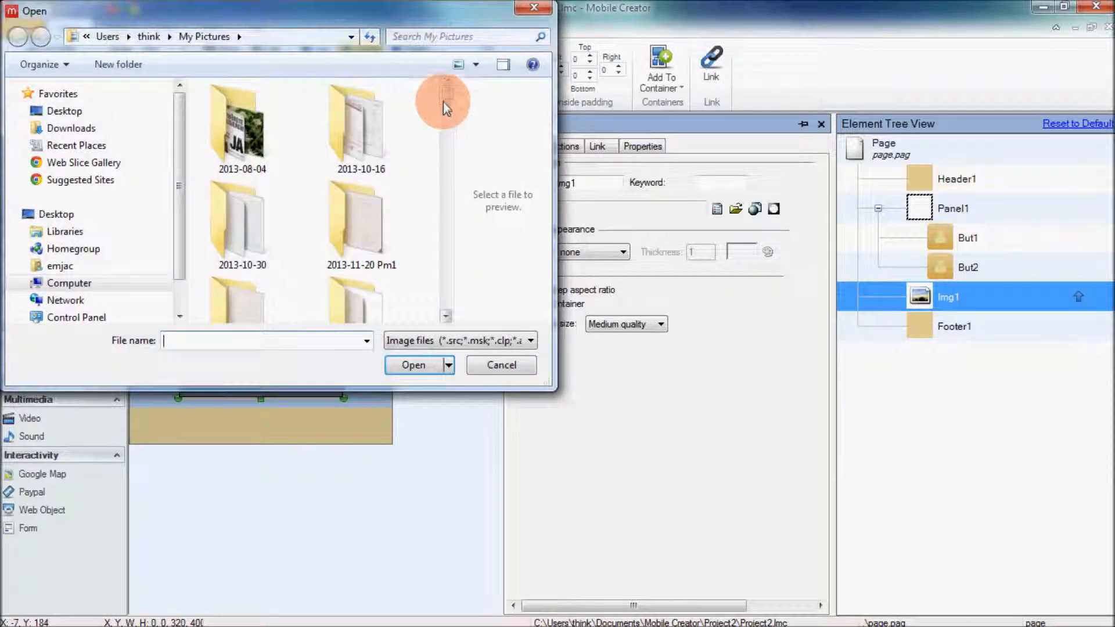
drag(444, 103, 460, 298)
click(241, 275)
click(405, 365)
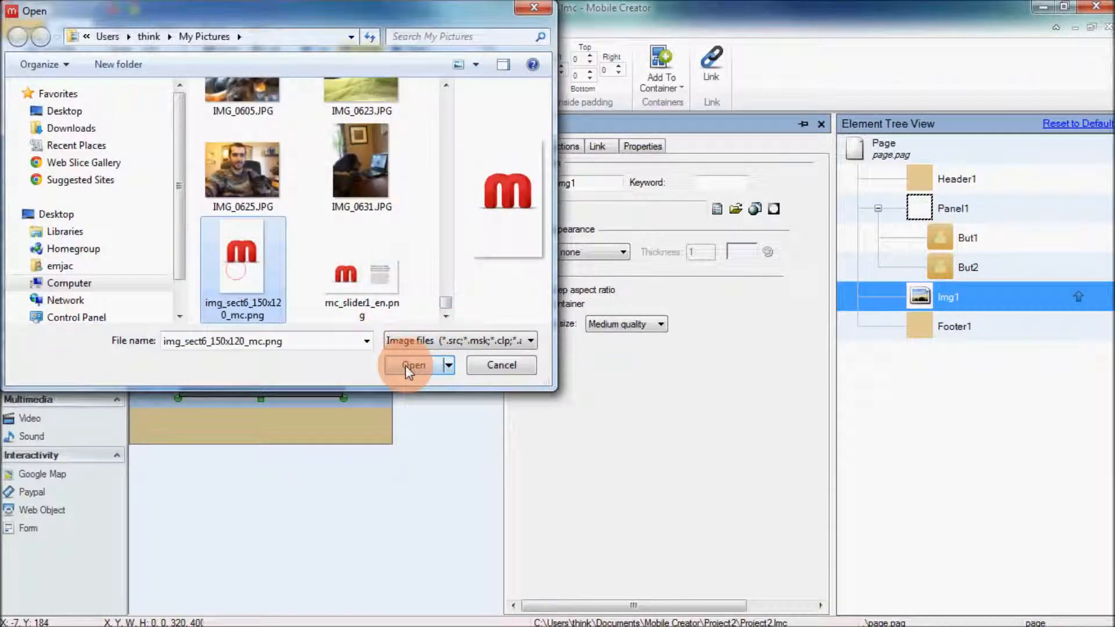
Add a panel under the image with the text "This text shows us how a line of text changes when the size of a container changes." three times.
drag(48, 198, 237, 467)
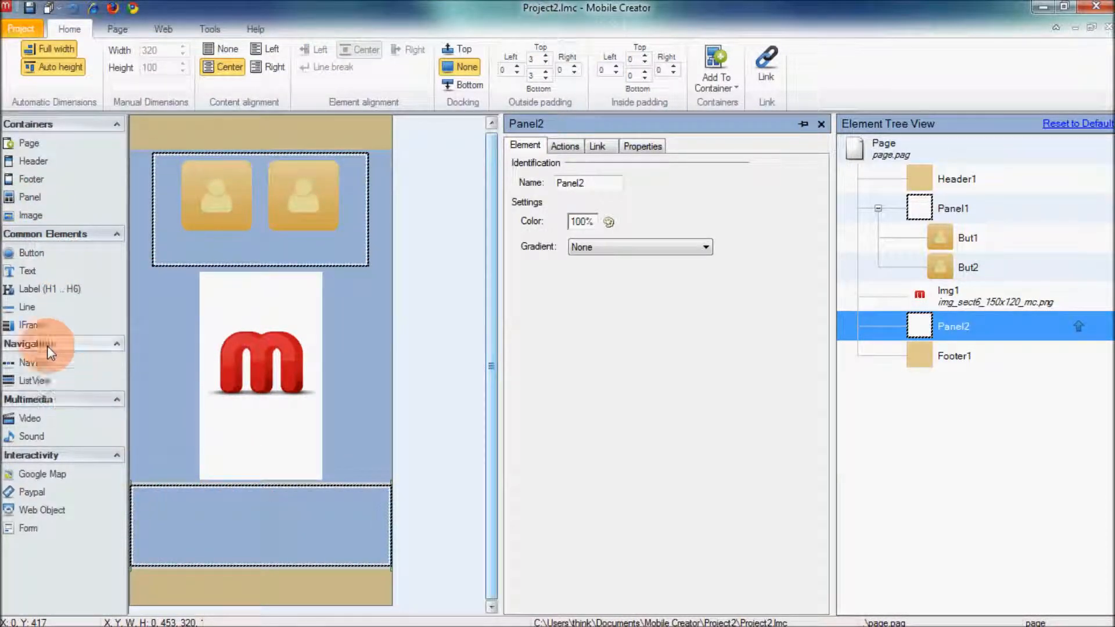
drag(40, 274, 172, 487)
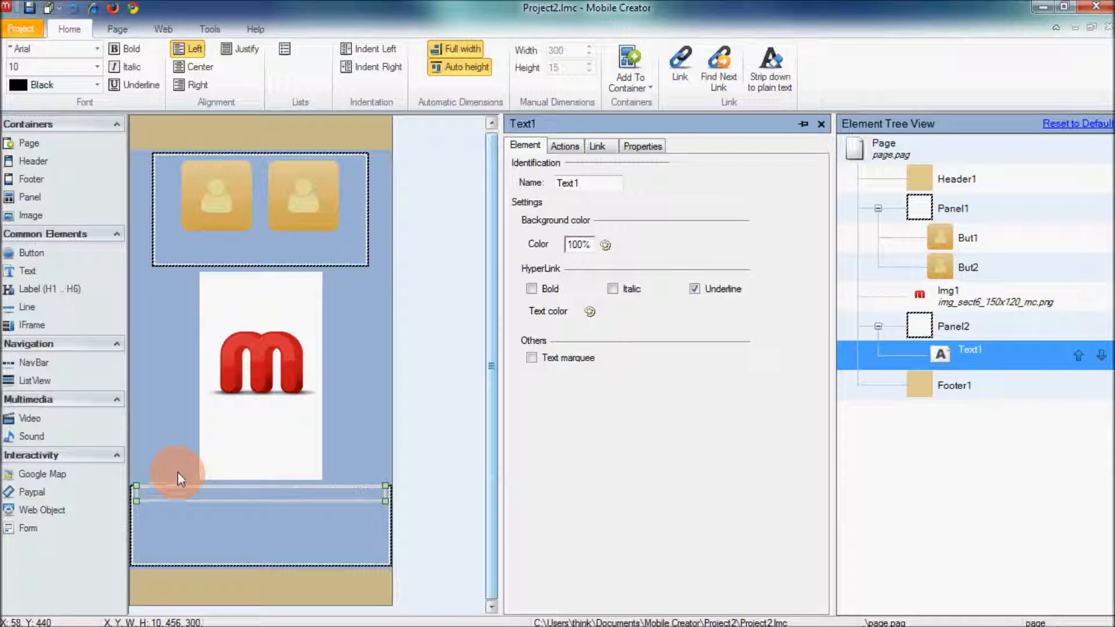
click(365, 415)
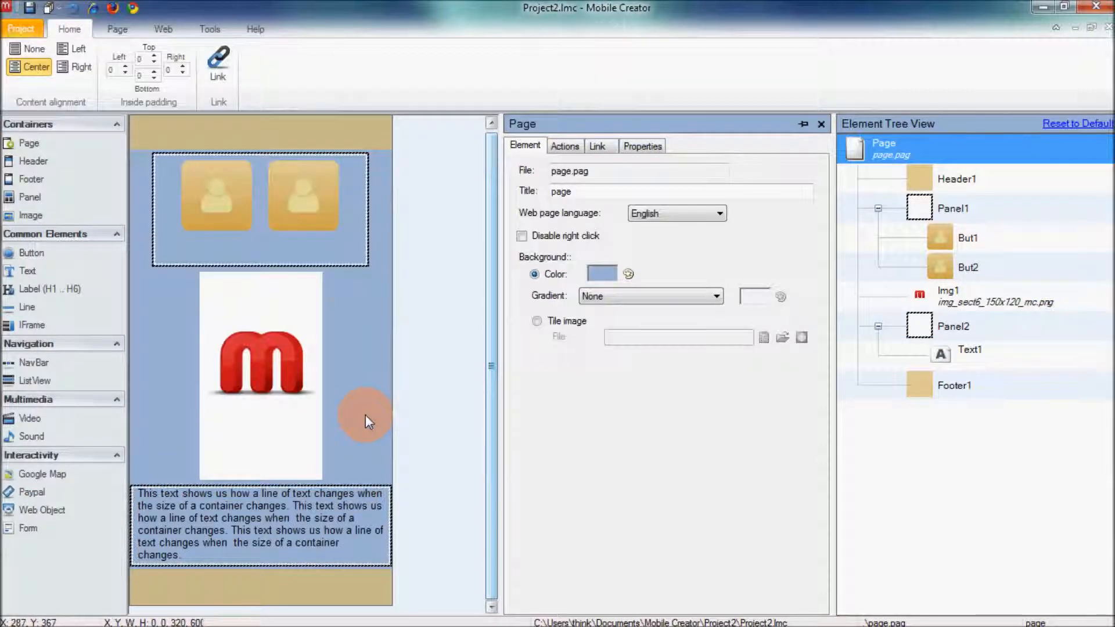
Resize the button panel to about 123 by 254 so the image fits beside it.
click(341, 247)
drag(365, 269, 250, 367)
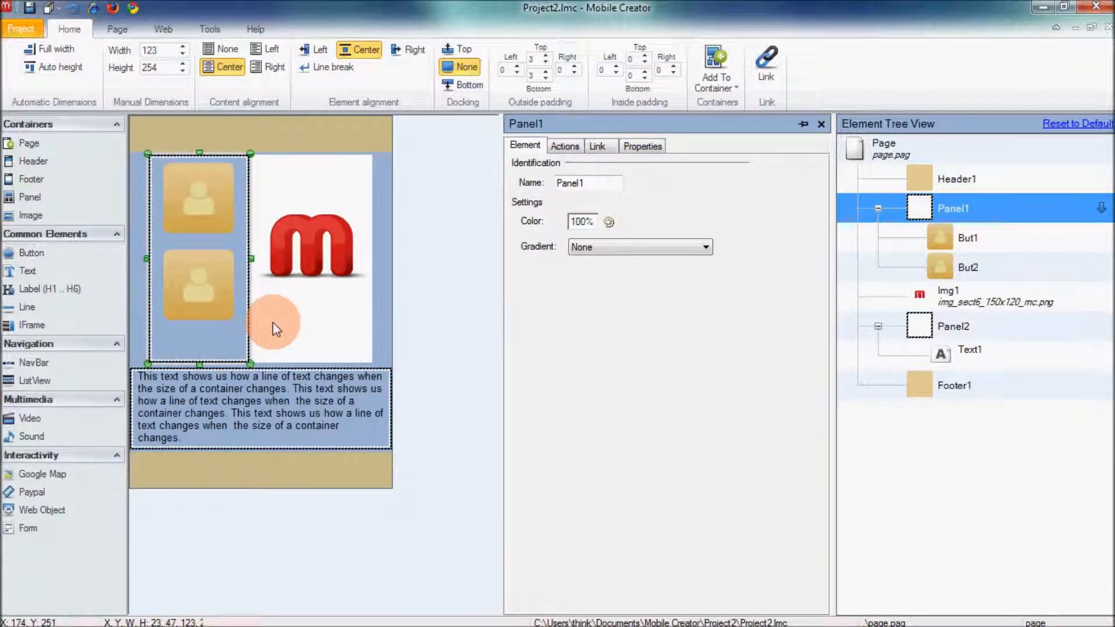
Try left content alignment on the page with the panel and image side by side, and restore center alignment.
click(382, 330)
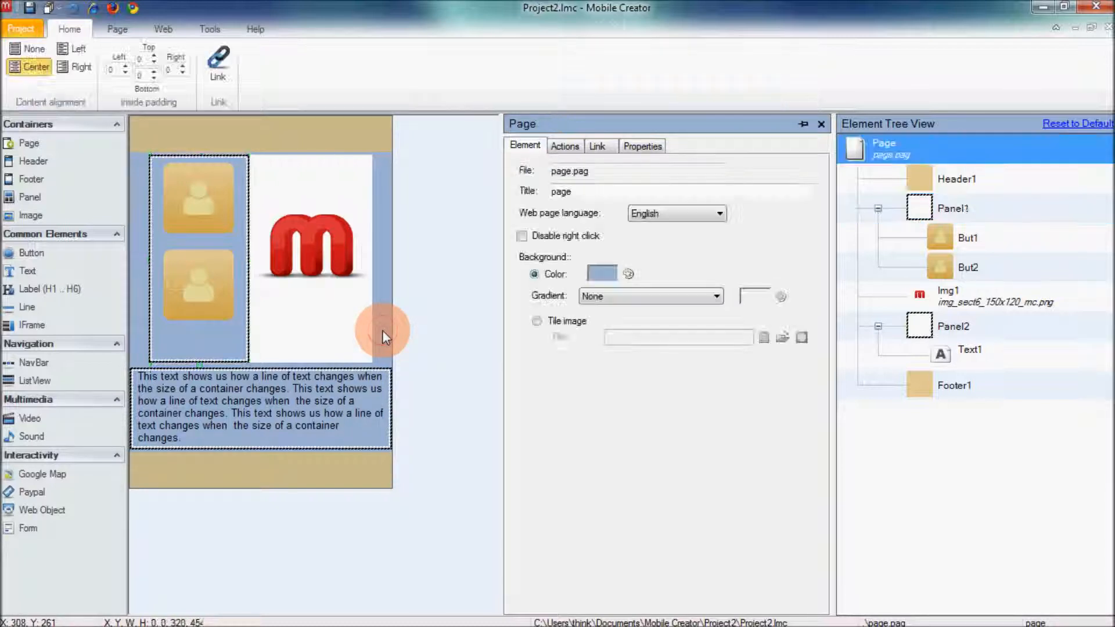
click(81, 52)
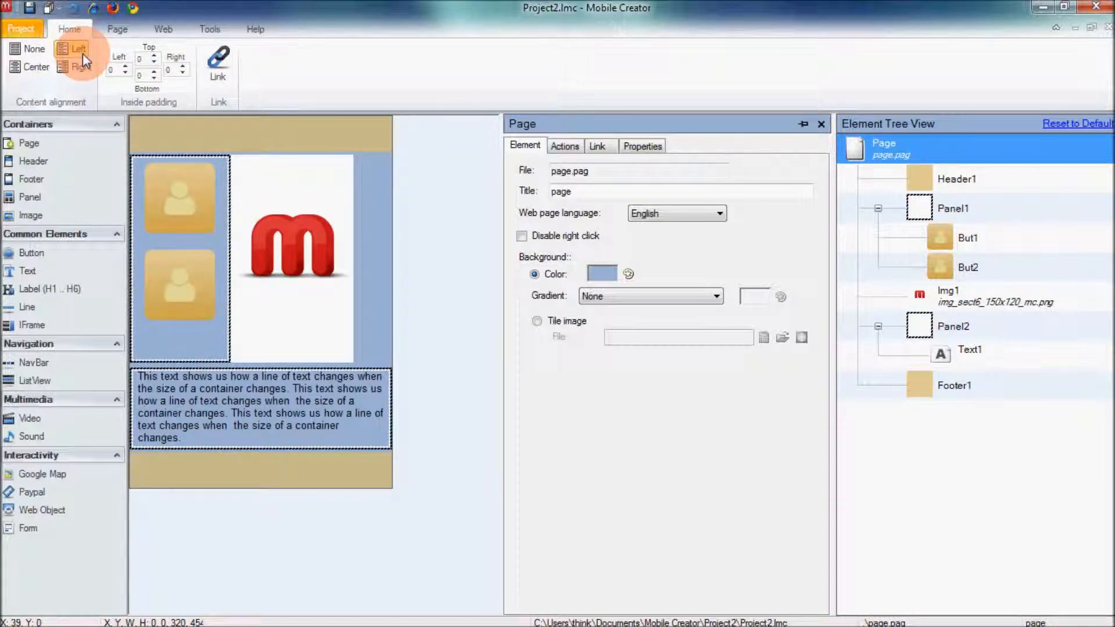
click(35, 67)
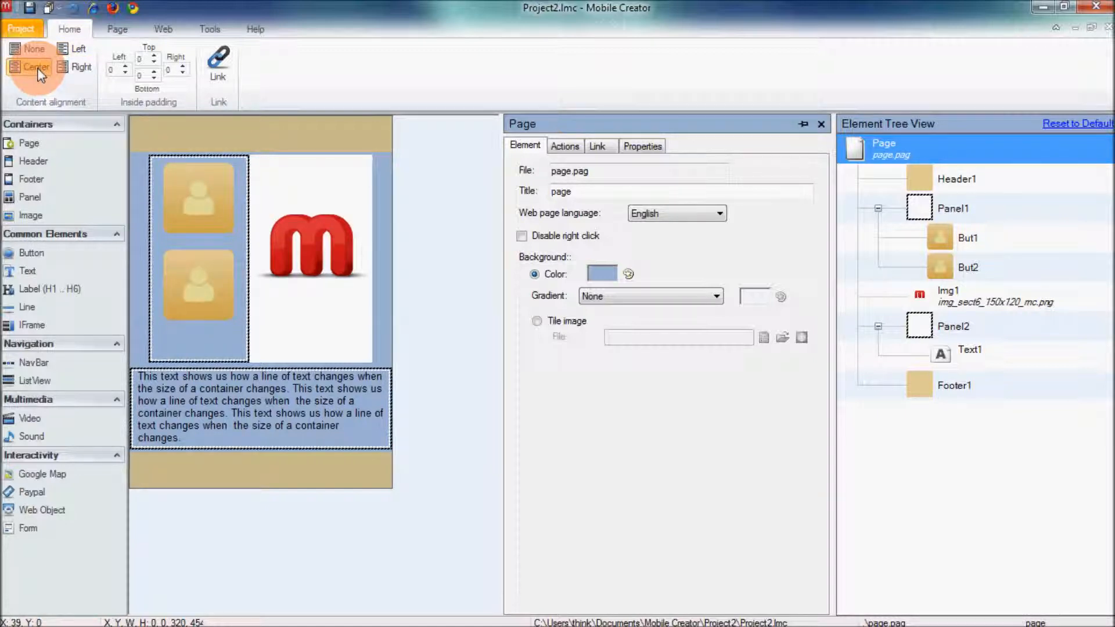
Resize the button panel to about 198 by 236 so the image drops below it.
click(168, 352)
drag(227, 360, 296, 343)
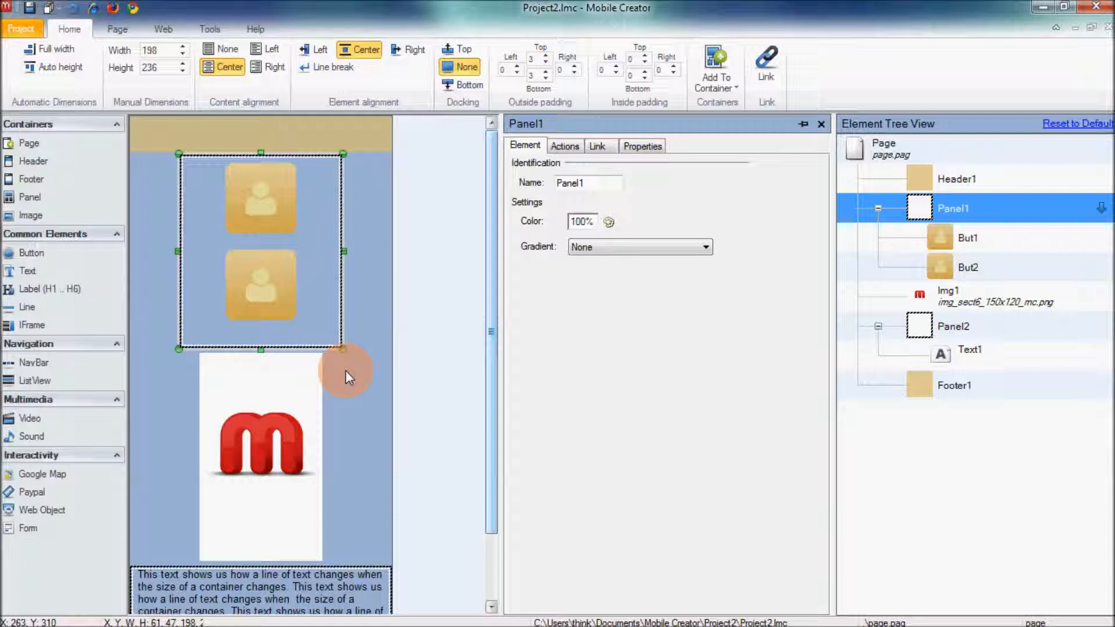
Save the page and preview it in the browser, comparing the portrait and landscape phone layouts down to the text.
click(112, 8)
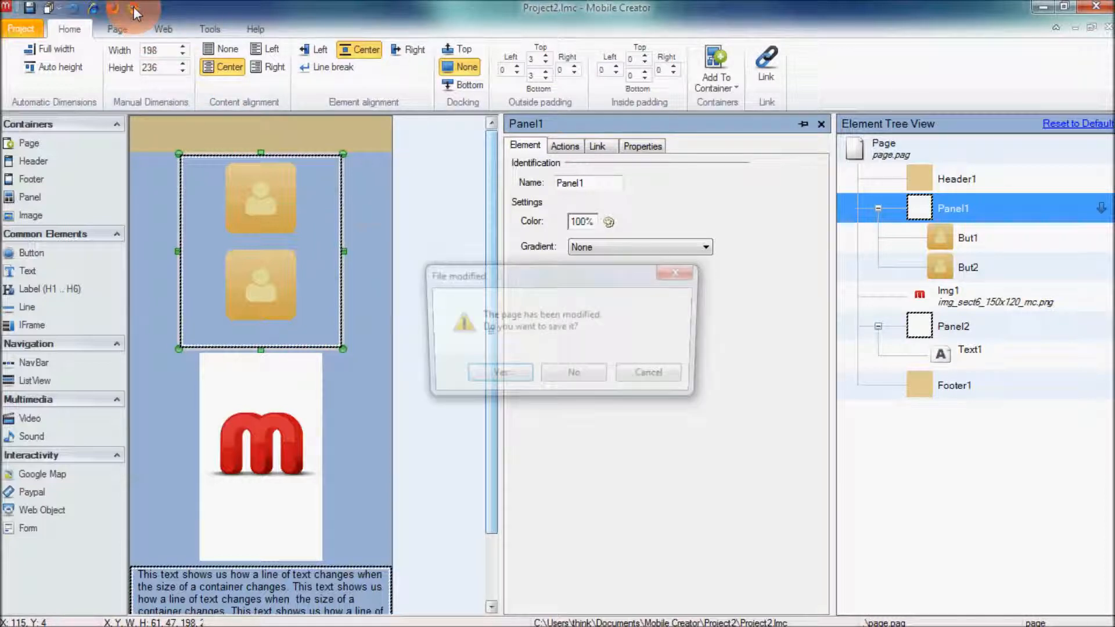
click(498, 377)
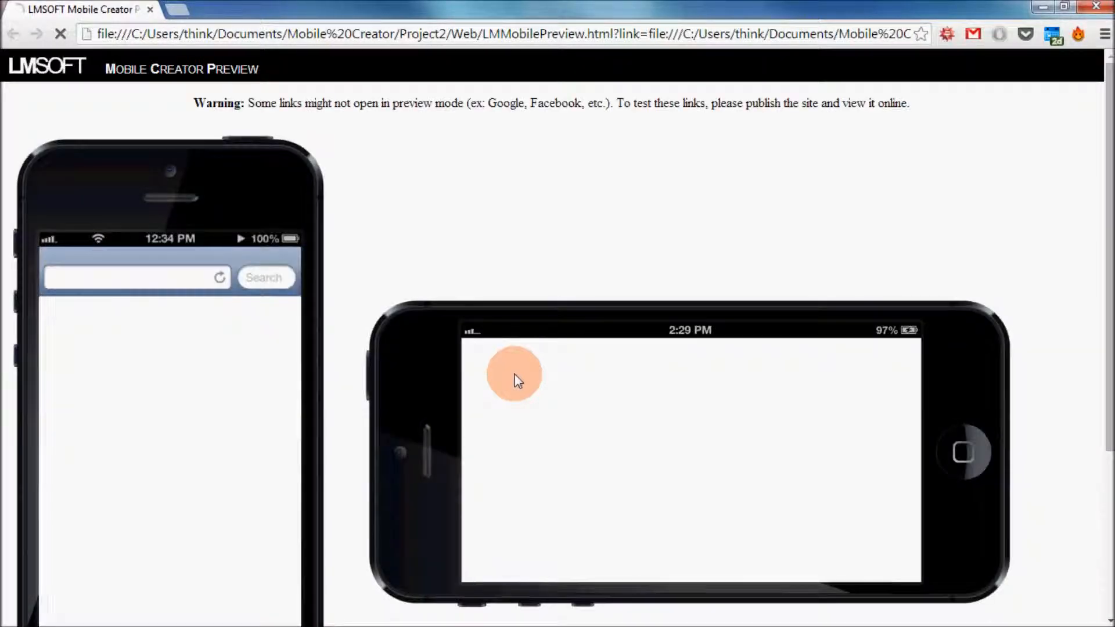
scroll(447, 369, down, 1)
drag(242, 443, 251, 373)
drag(715, 449, 697, 324)
drag(241, 521, 249, 397)
drag(255, 465, 256, 425)
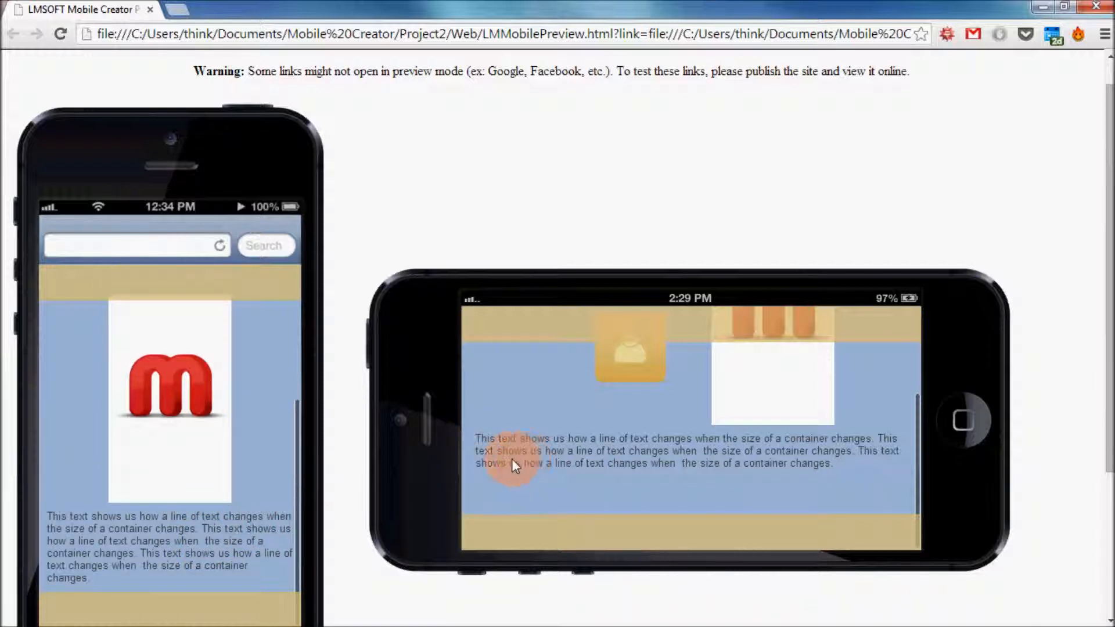
click(1105, 8)
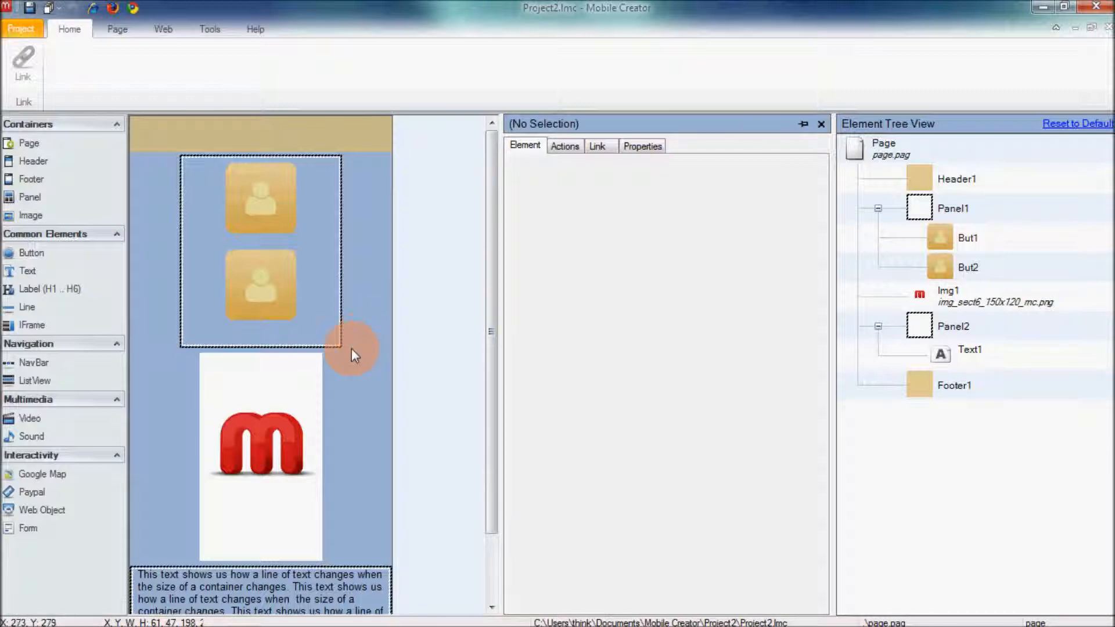
Turn on the line break for the logo image.
click(311, 383)
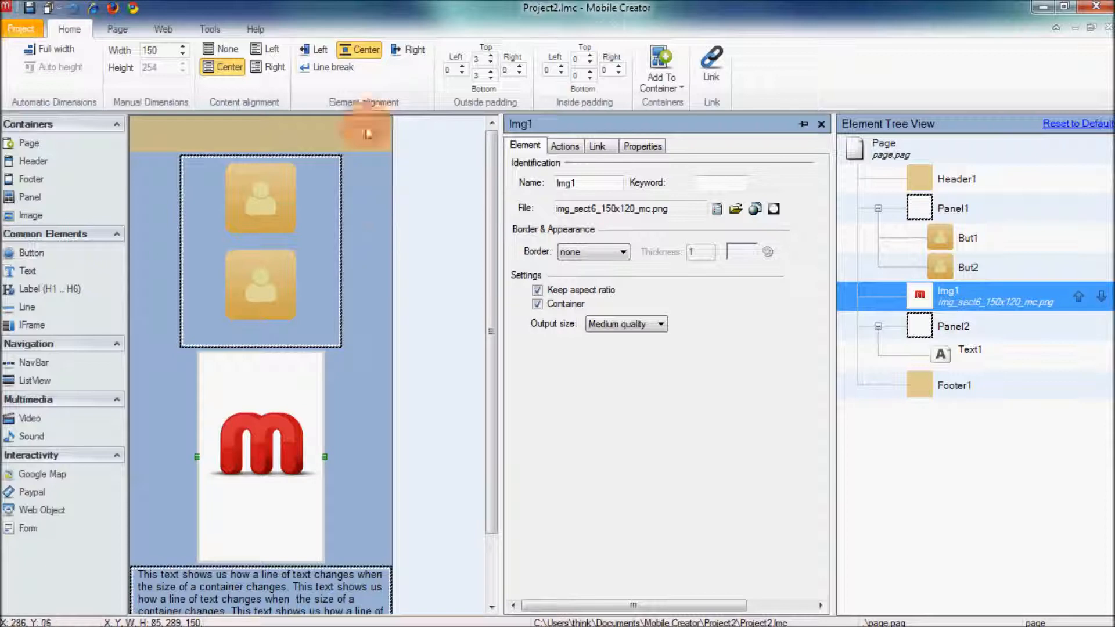
click(336, 69)
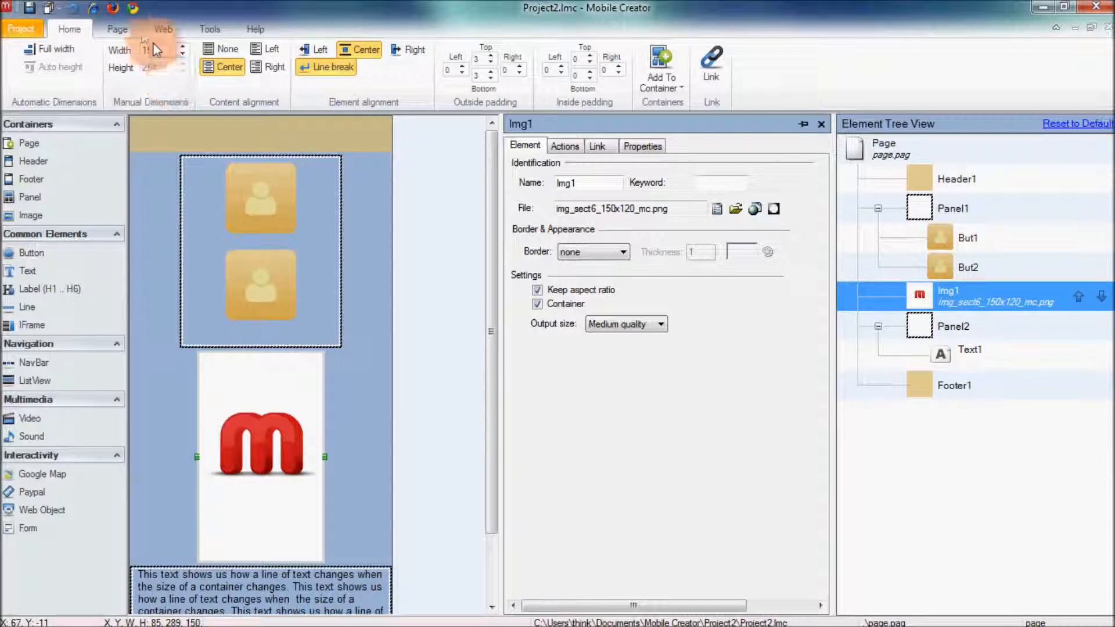
Save the page, preview it in the browser again and check the image's placement below the buttons in both phone orientations.
click(129, 9)
click(498, 376)
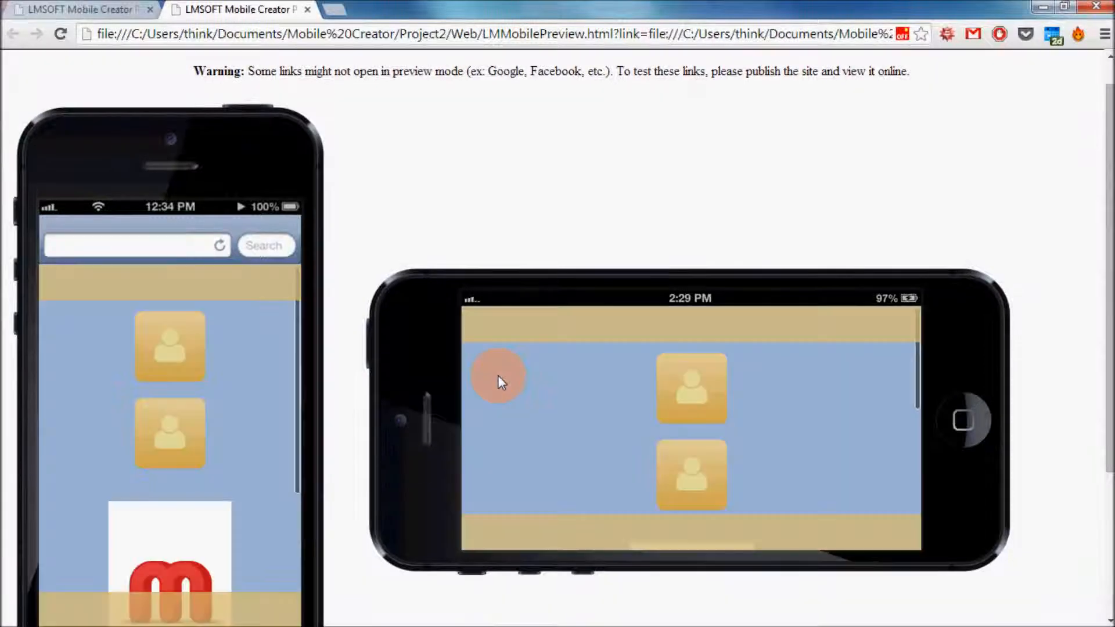
drag(642, 457, 653, 417)
drag(670, 489, 667, 418)
drag(251, 488, 245, 417)
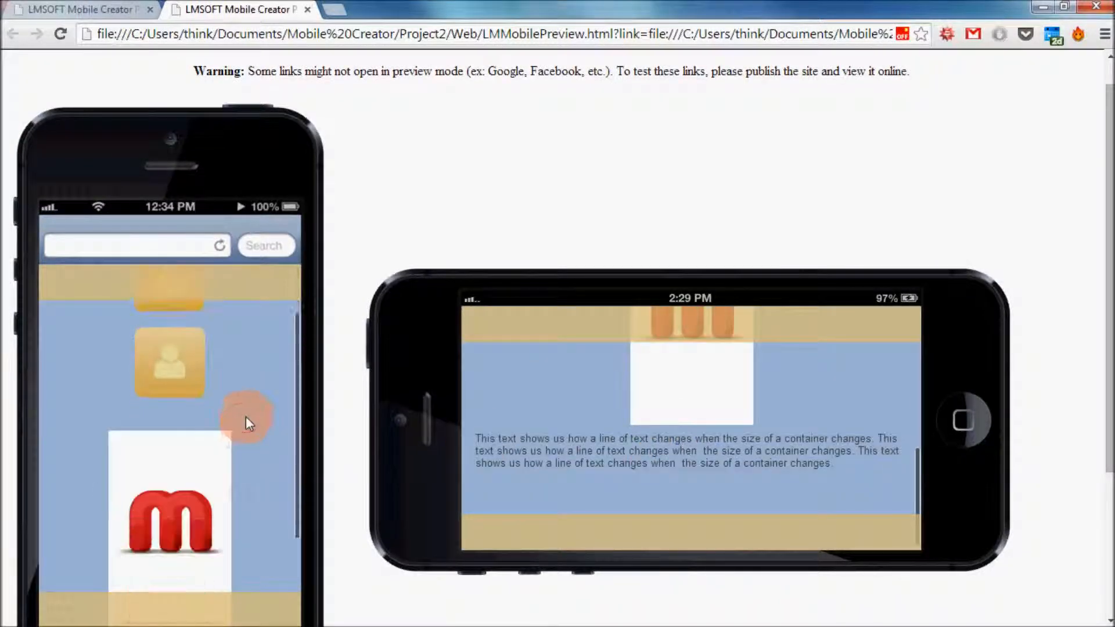
drag(248, 460, 263, 411)
drag(523, 406, 559, 465)
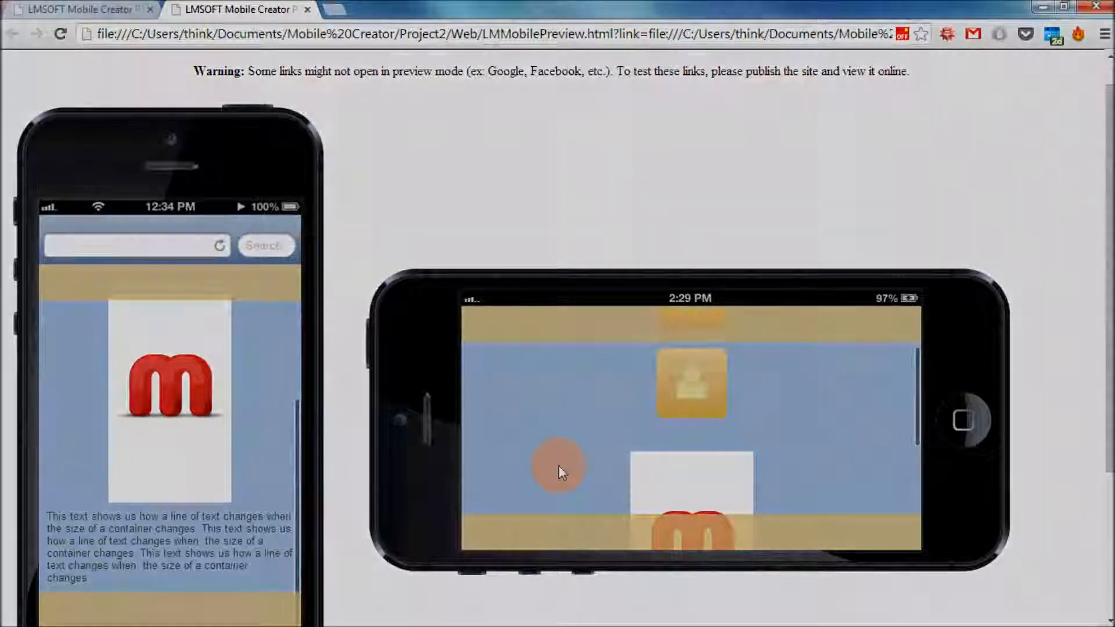